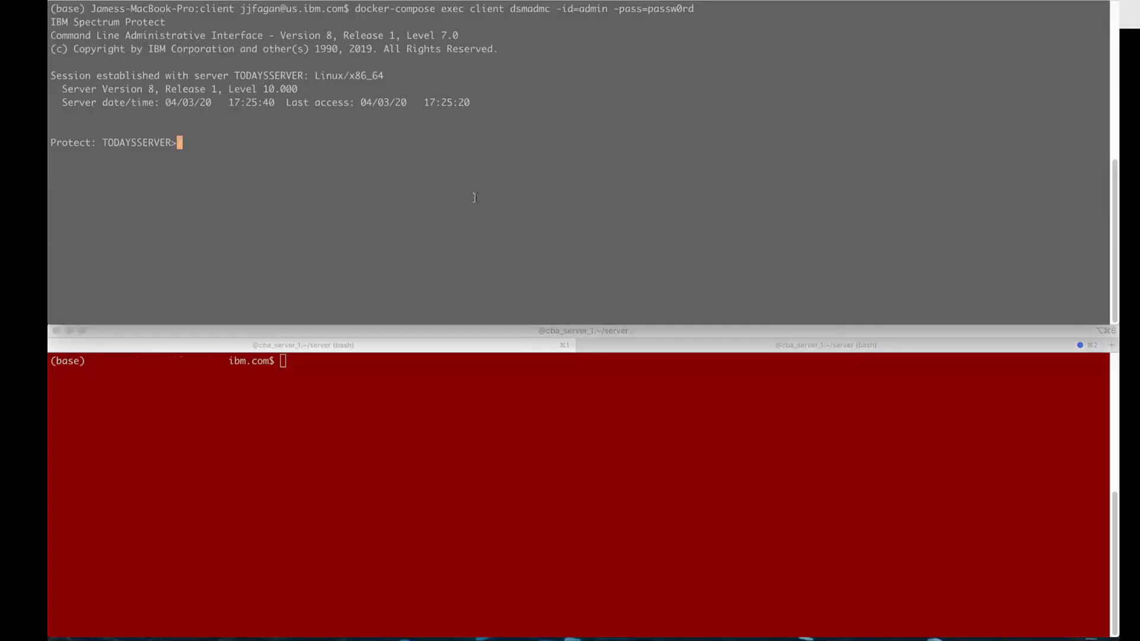
# Step: Define Azure cloud connection AZURECONN with the ibmsptazuresetupdemo blob storage URL and its SAS token
pyautogui.write('define connection azureconn cloudtype=azure')
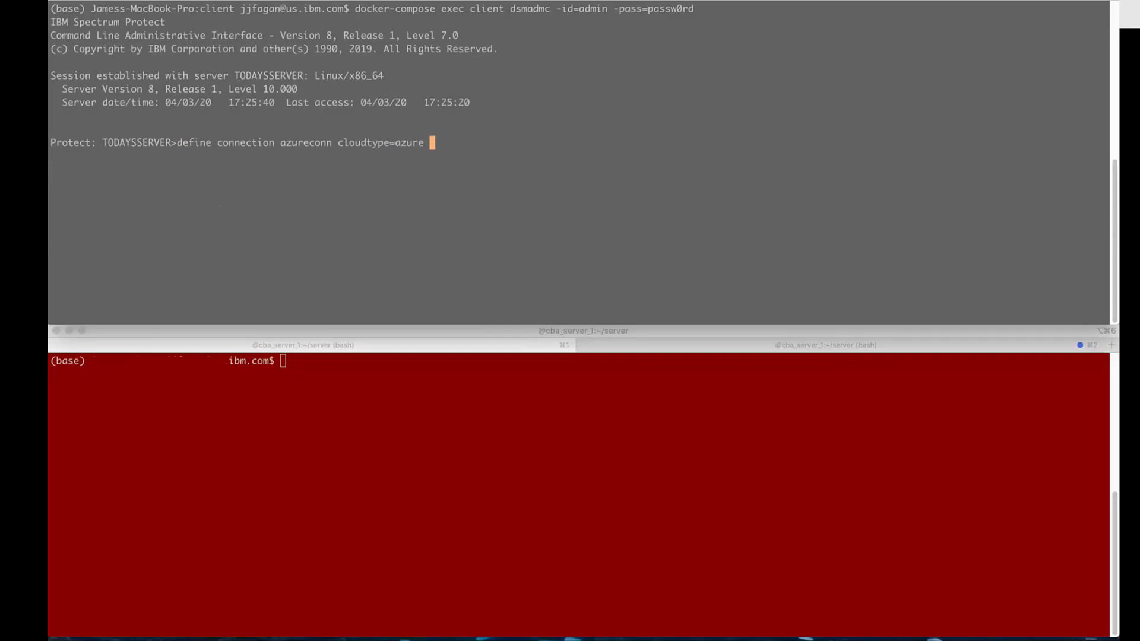
pyautogui.write('cloudurl=https://ibmsptazuresetupdemo.blob.core.windows.net/')
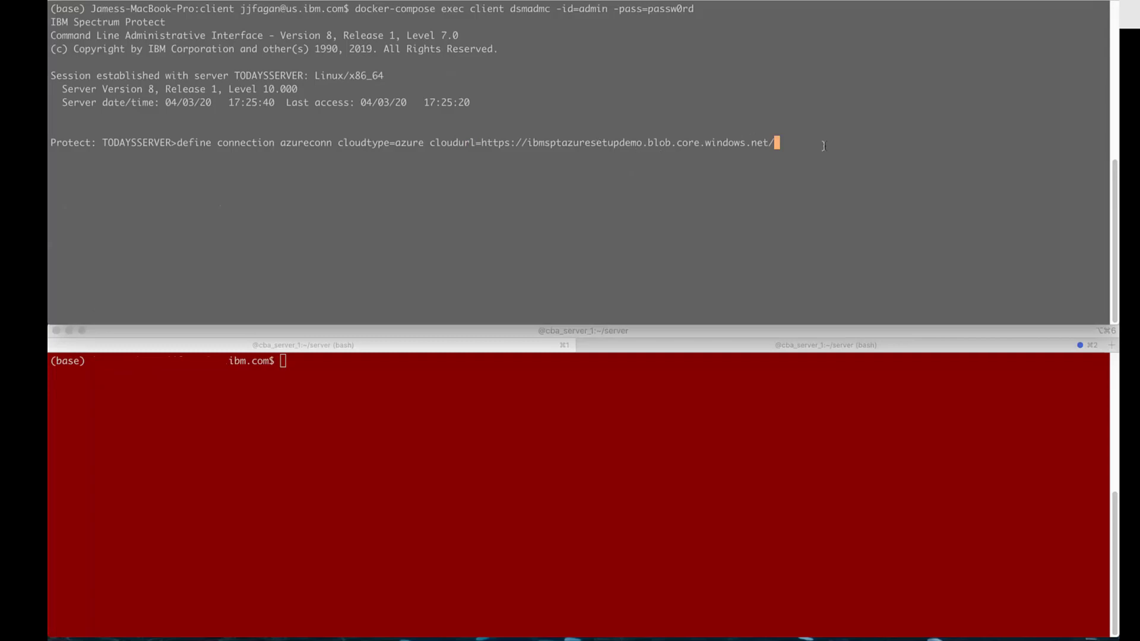
pyautogui.write('pass="')
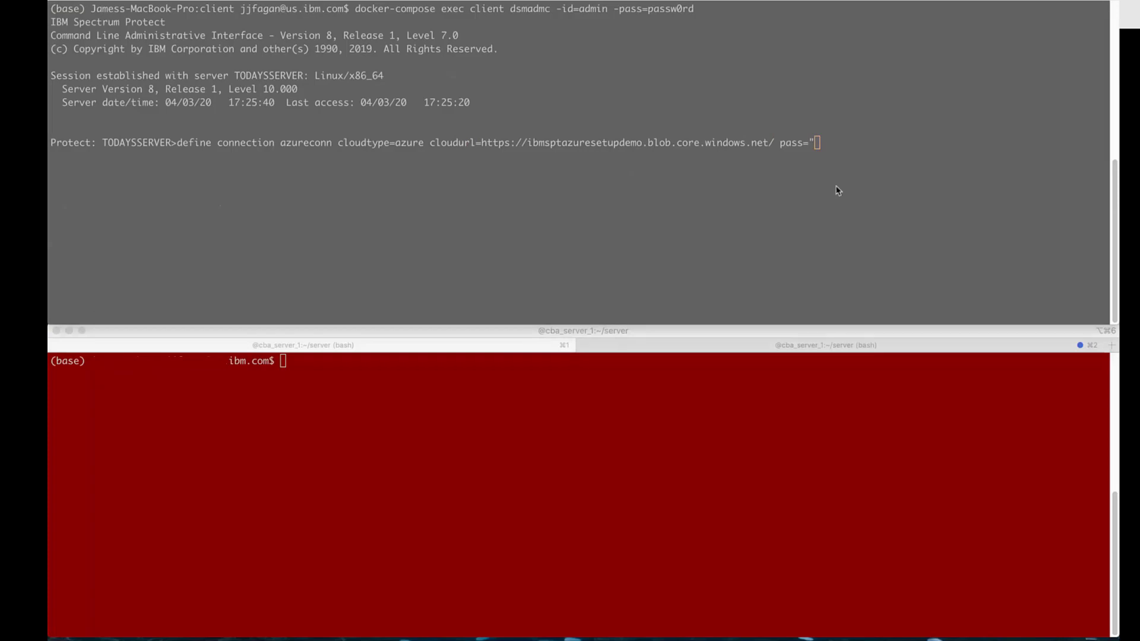
pyautogui.press('super+v')
pyautogui.write('"')
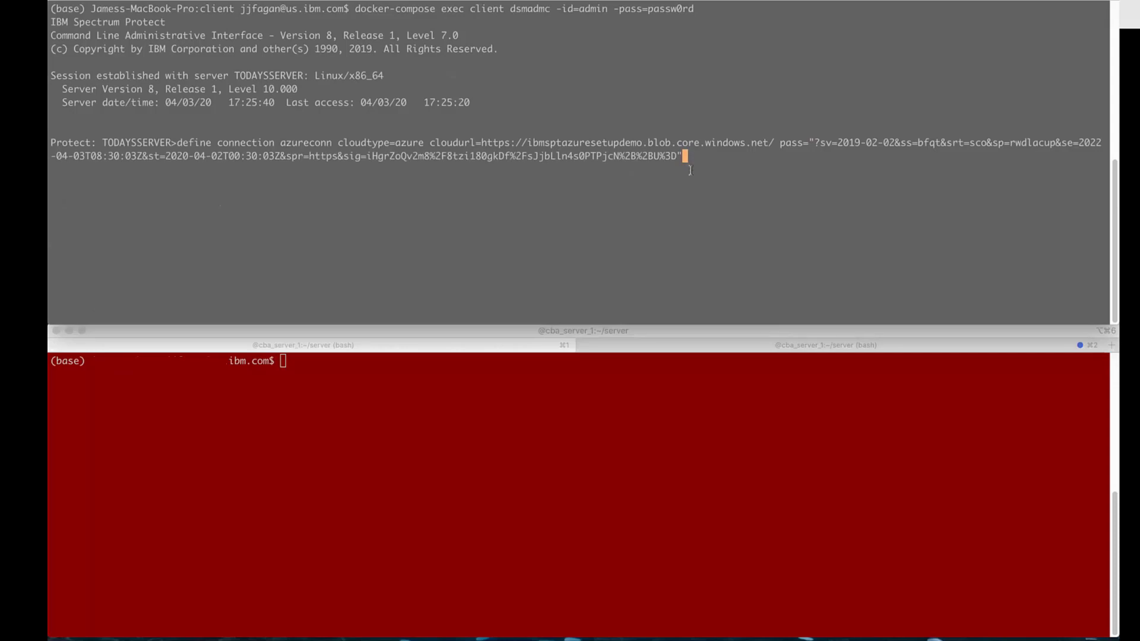
pyautogui.doubleClick(1098, 142)
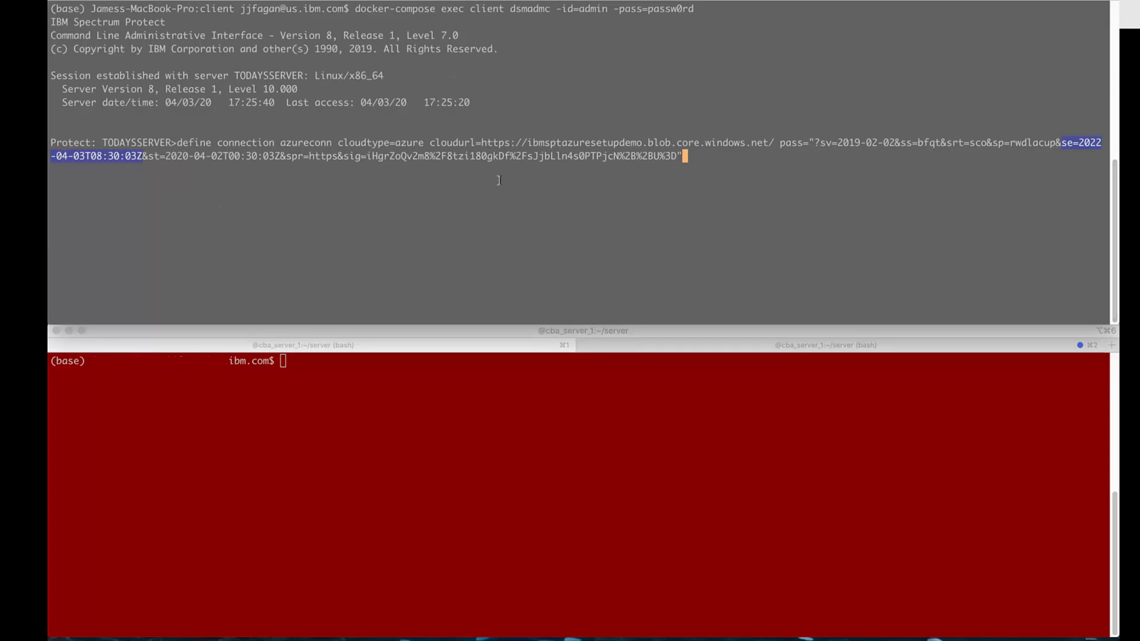
pyautogui.press('Return')
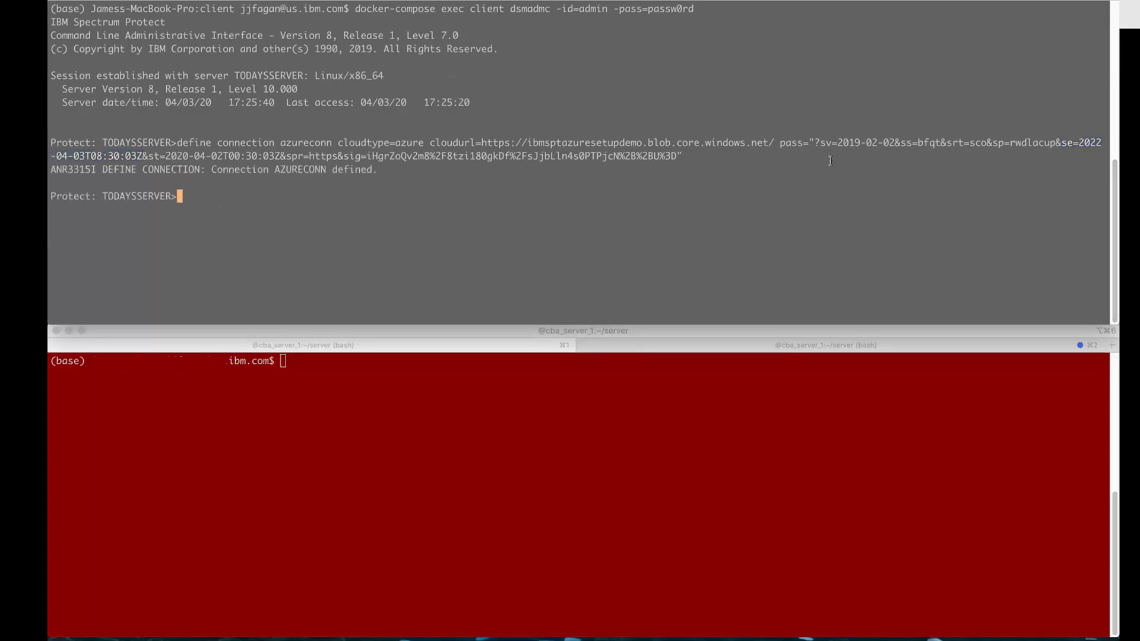
# Step: List the defined cloud connections, in summary and in detail with f=d
pyautogui.write('q connection')
pyautogui.press('Return')
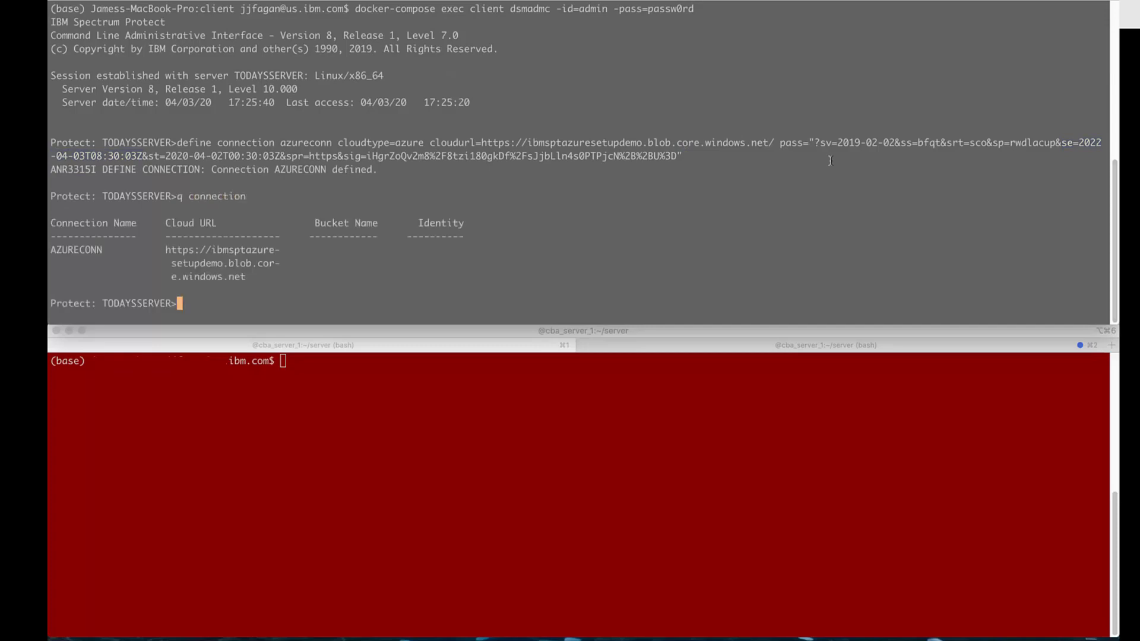
pyautogui.write('q connection f=d')
pyautogui.press('Return')
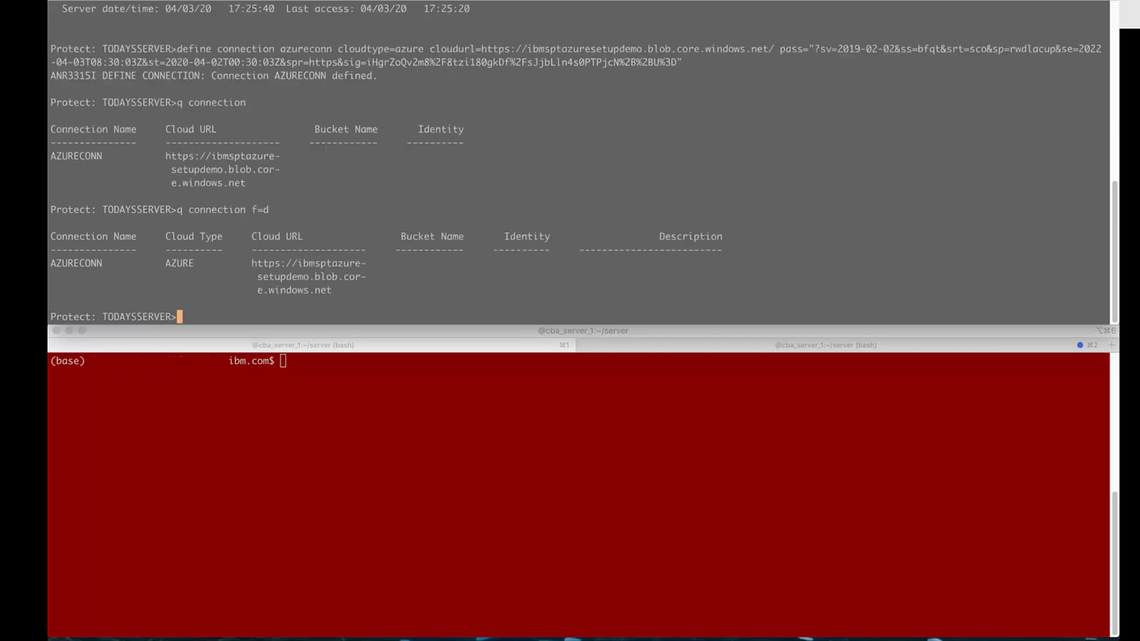
# Step: Validate AZURECONN's URL and credentials, then enter define devclass azuredevc devt=cloud conn=azureconn
pyautogui.write('validate co')
pyautogui.press('BackSpace')
pyautogui.write('loud connection=azureconn')
pyautogui.press('Return')
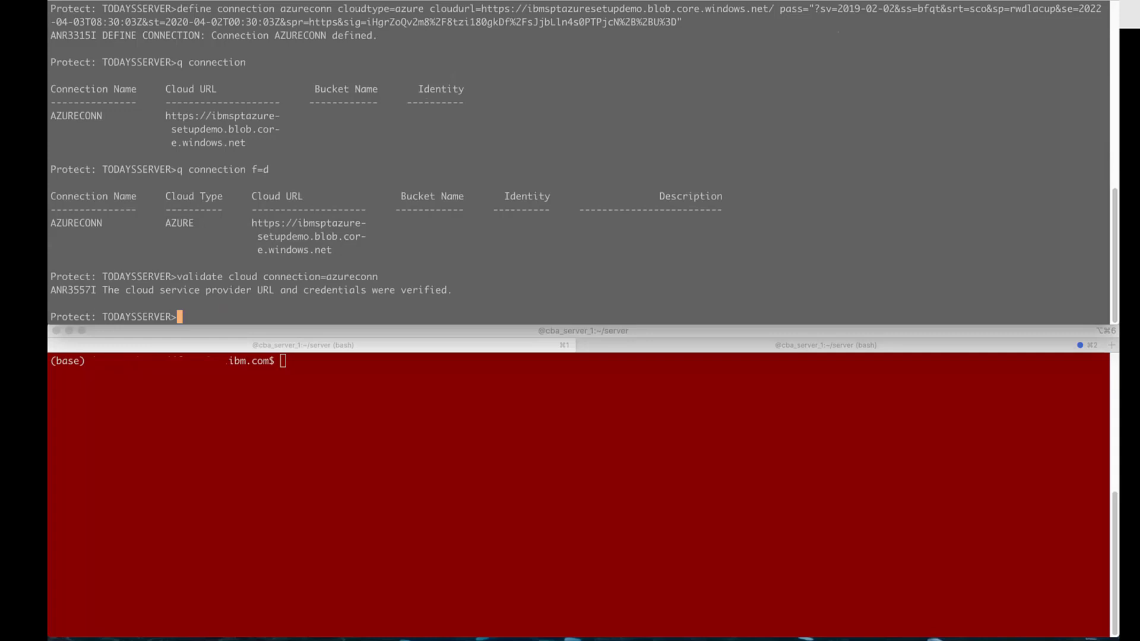
pyautogui.write('define devclass azuredevc devt=cloud conn=azureconn')
# Step: Create device class AZUREDEVC and display its summary and full f=d details
pyautogui.press('Return')
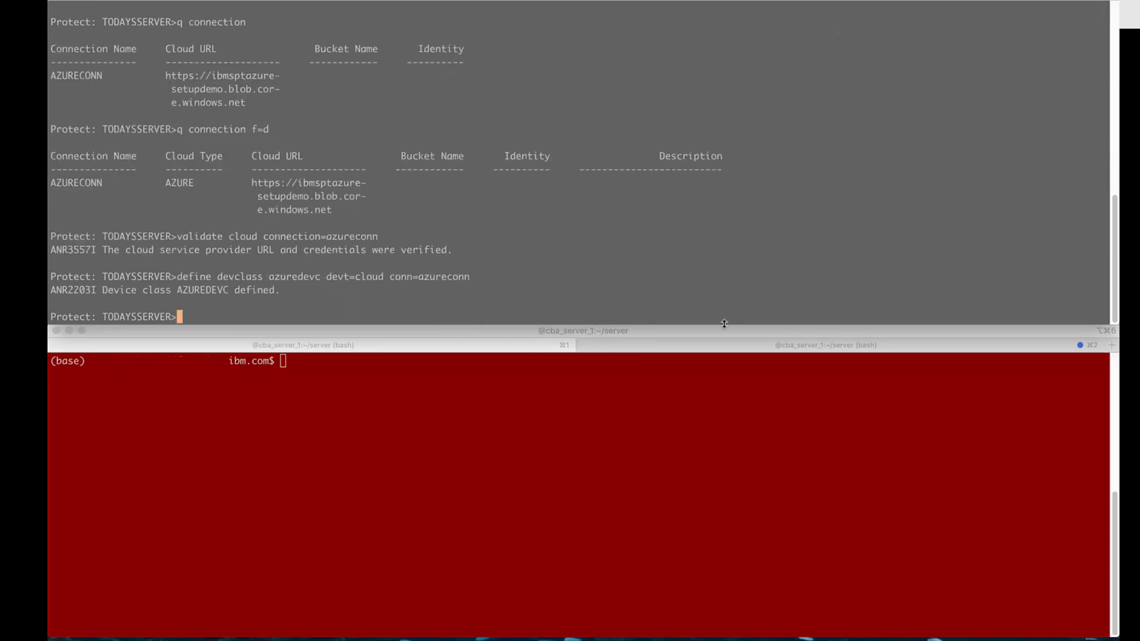
pyautogui.moveTo(724, 324); pyautogui.dragTo(712, 593)
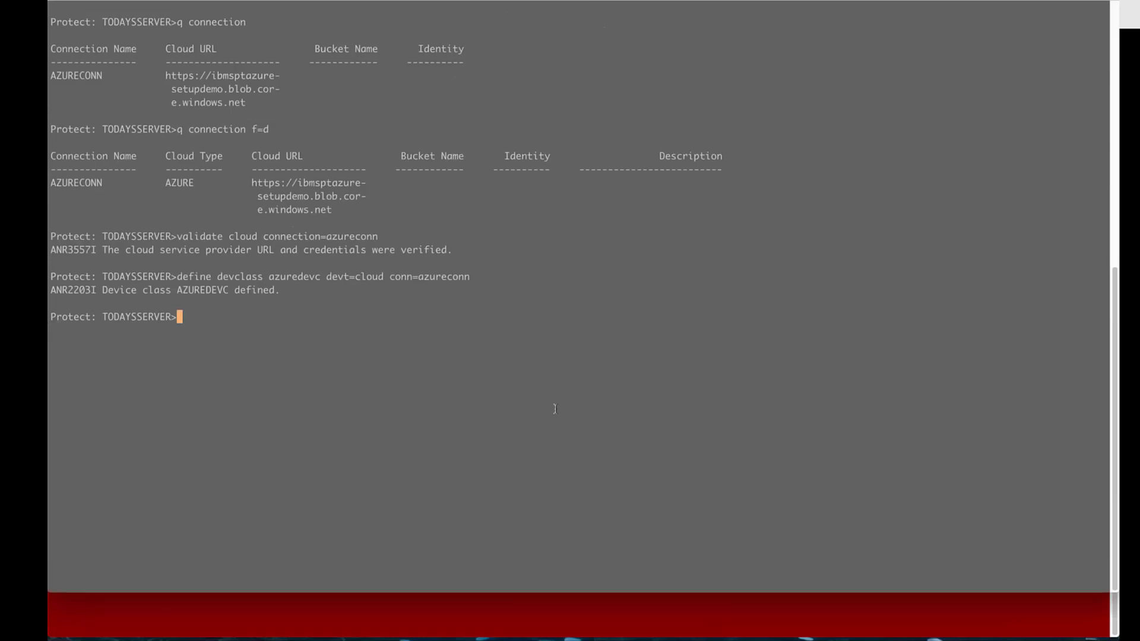
pyautogui.write('q de')
pyautogui.write('vclas')
pyautogui.write('s azu')
pyautogui.write('redev')
pyautogui.write('c')
pyautogui.press('Return')
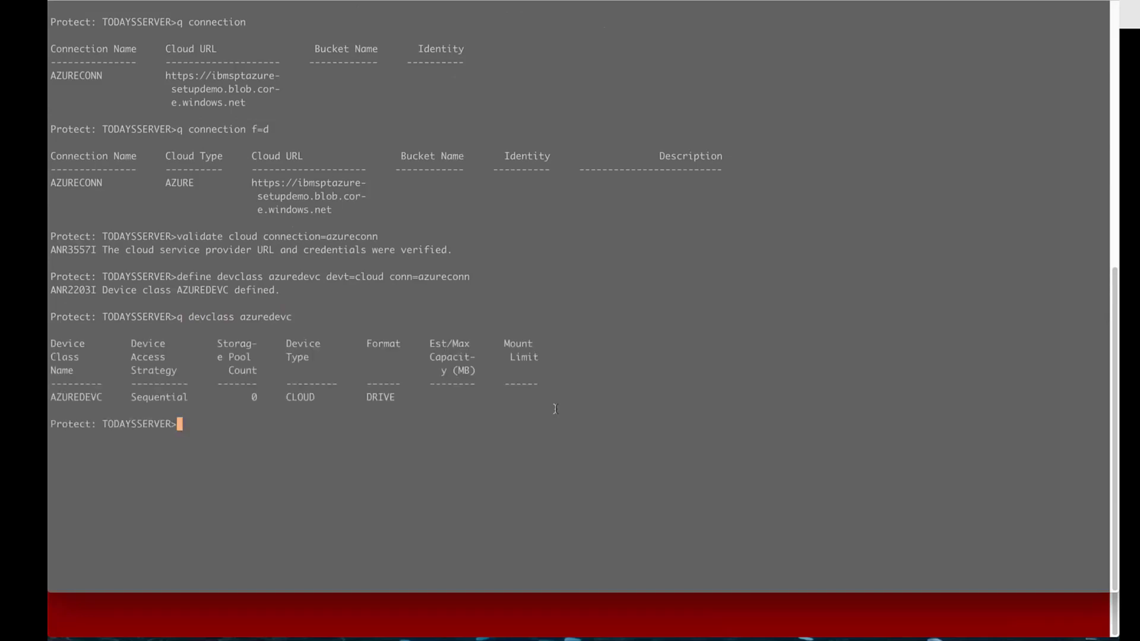
pyautogui.write('q devclass azuredevc f=d')
pyautogui.press('Return')
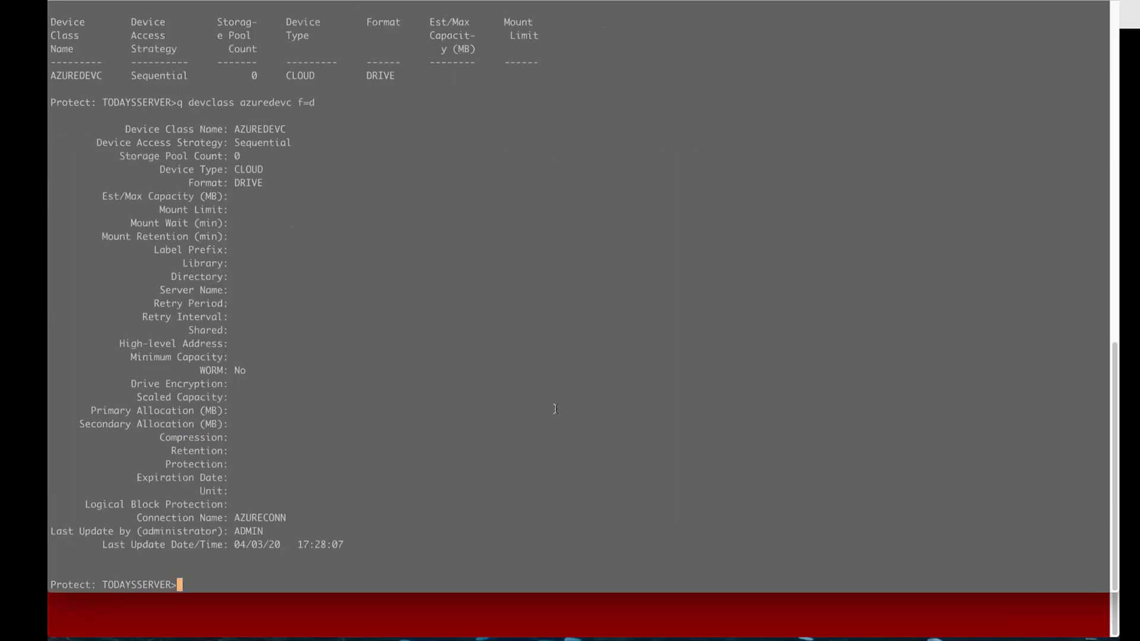
# Step: Set AZUREDEVC for database backups via set dbrecovery with the backup password and numstreams=4
pyautogui.hotkey('ctrl', 'alt', 'Up')
pyautogui.press('Return')
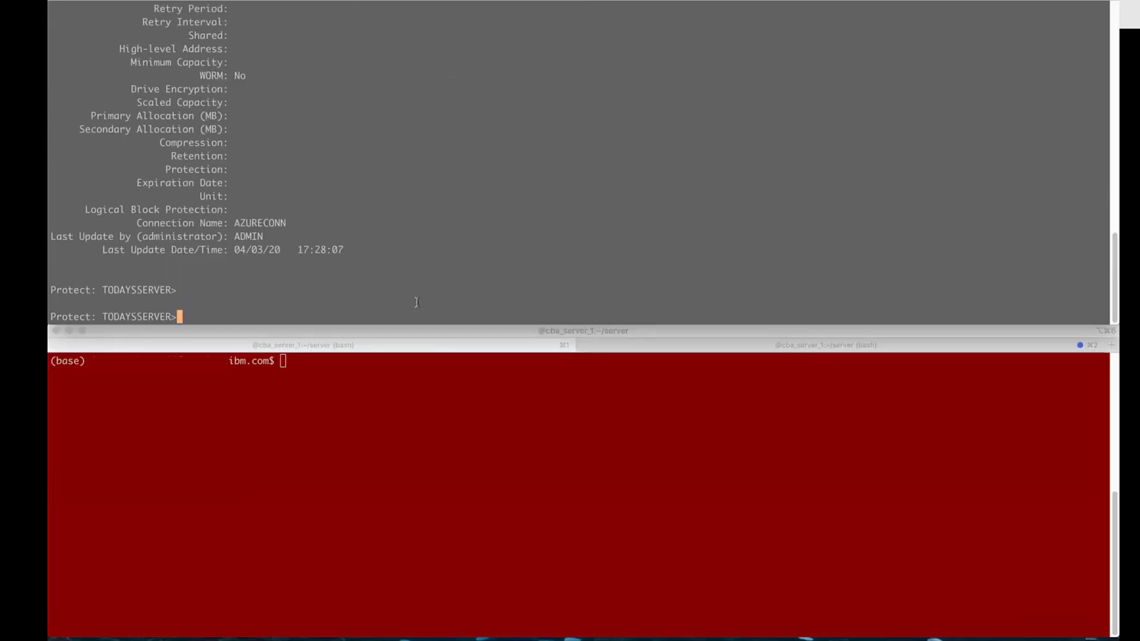
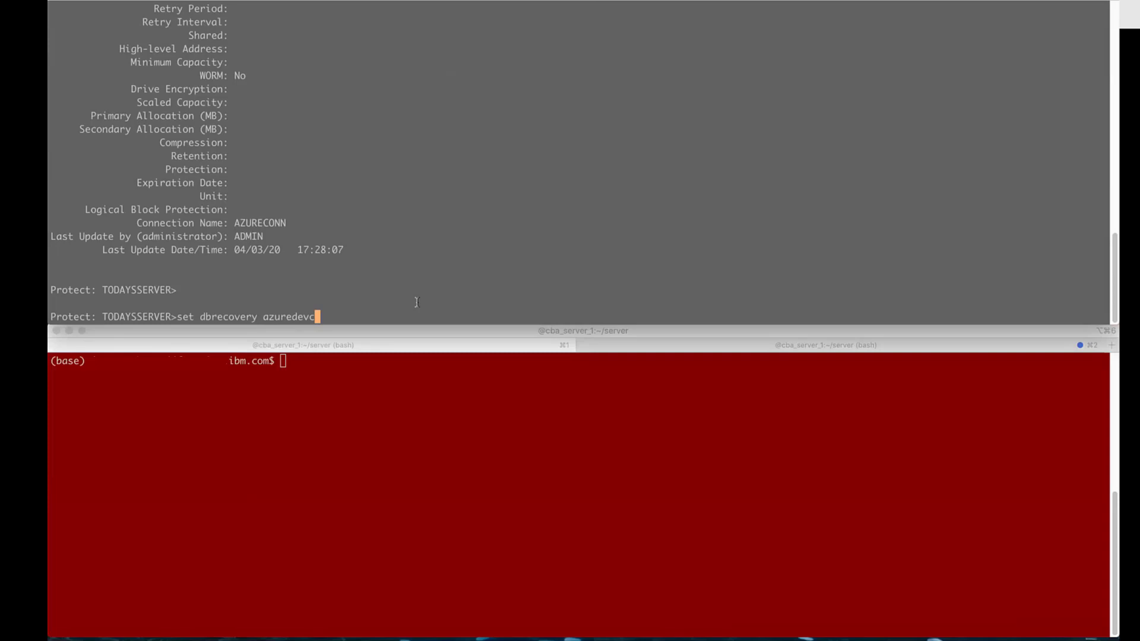
pyautogui.press('Return')
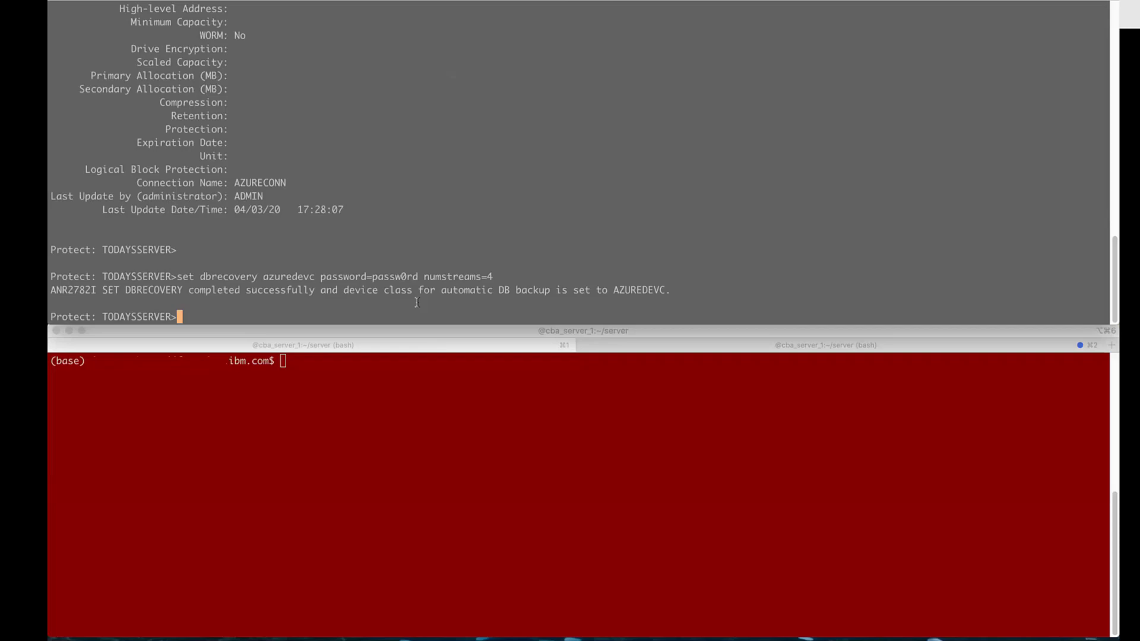
# Step: Run backup db devc=azuredevc, check its progress twice with q proc, and show the server log
pyautogui.write('backup db devc=azuredevc')
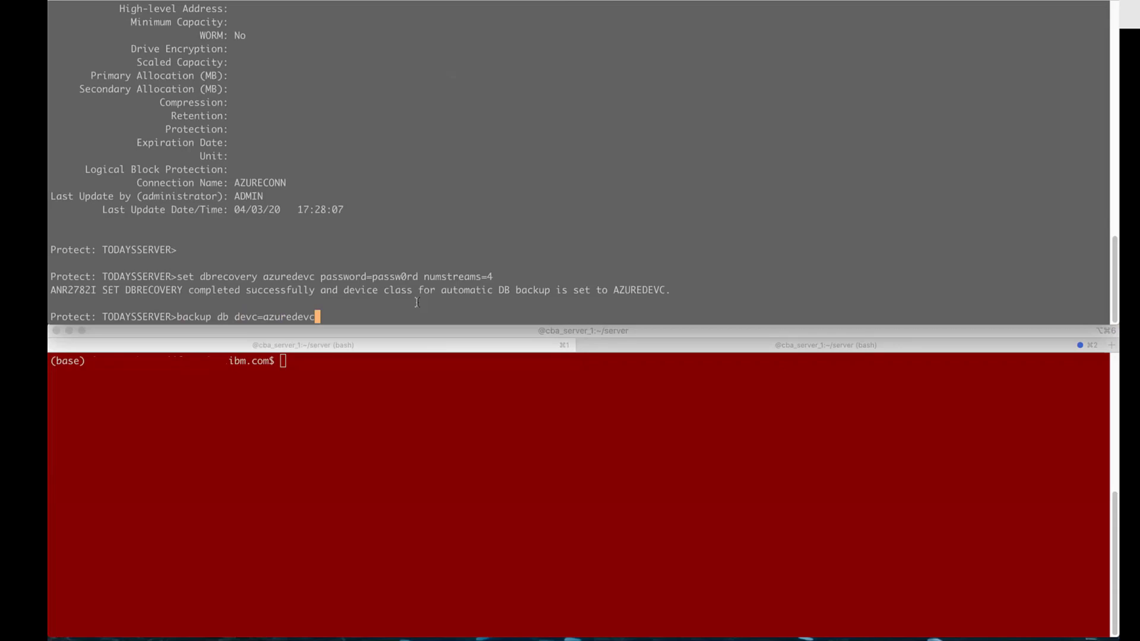
pyautogui.press('Return')
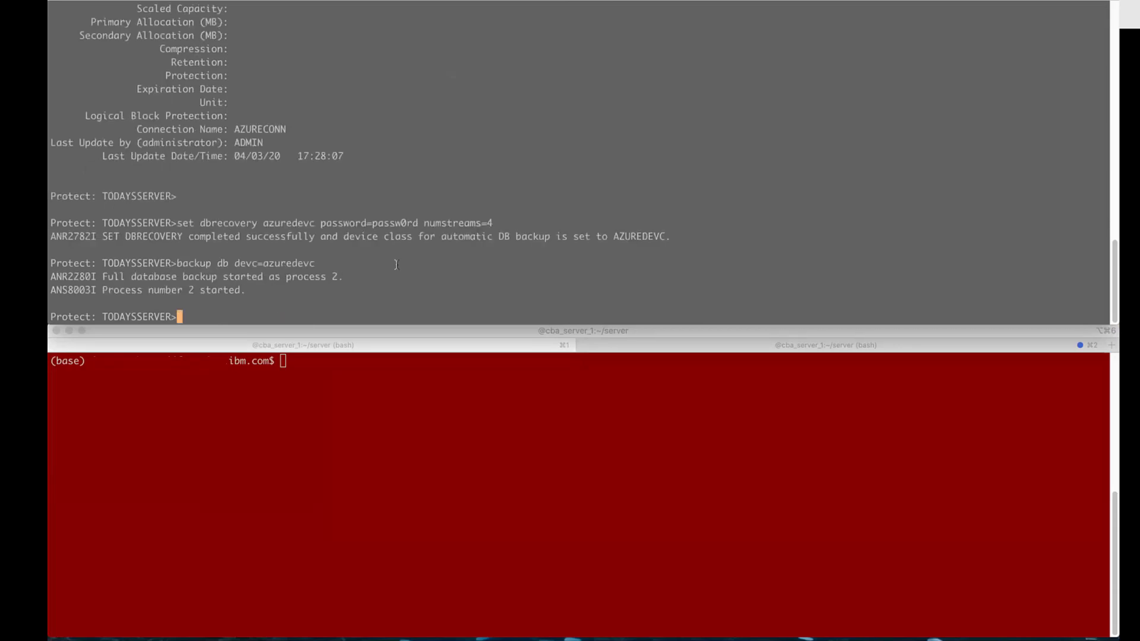
pyautogui.write('q proc')
pyautogui.press('Return')
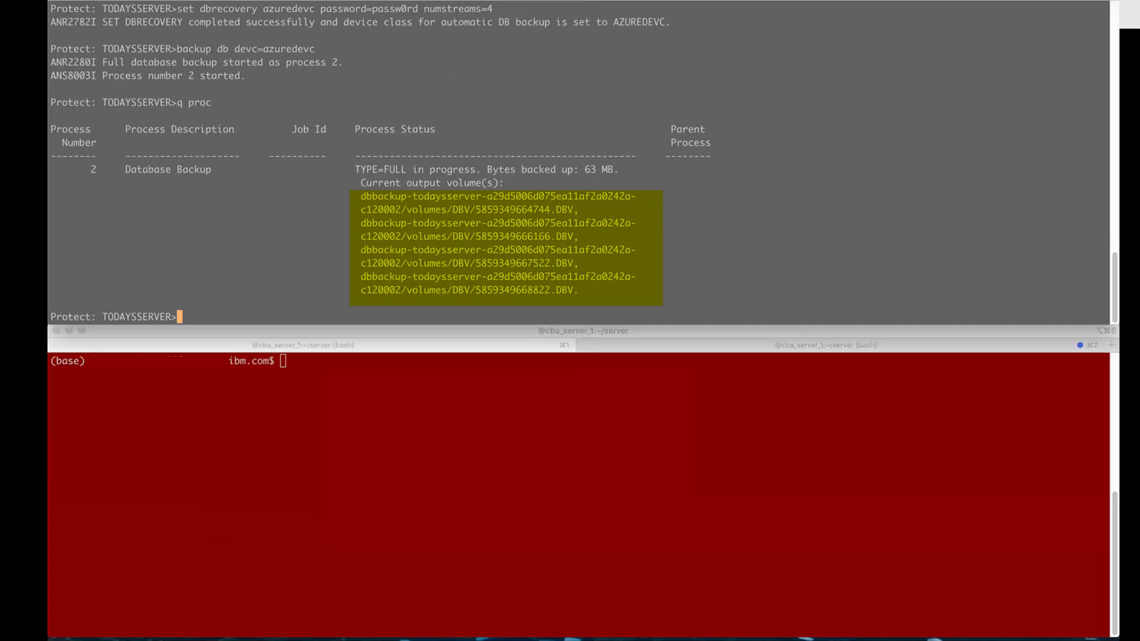
pyautogui.write('q proc')
pyautogui.press('Return')
pyautogui.press('alt+super+1')
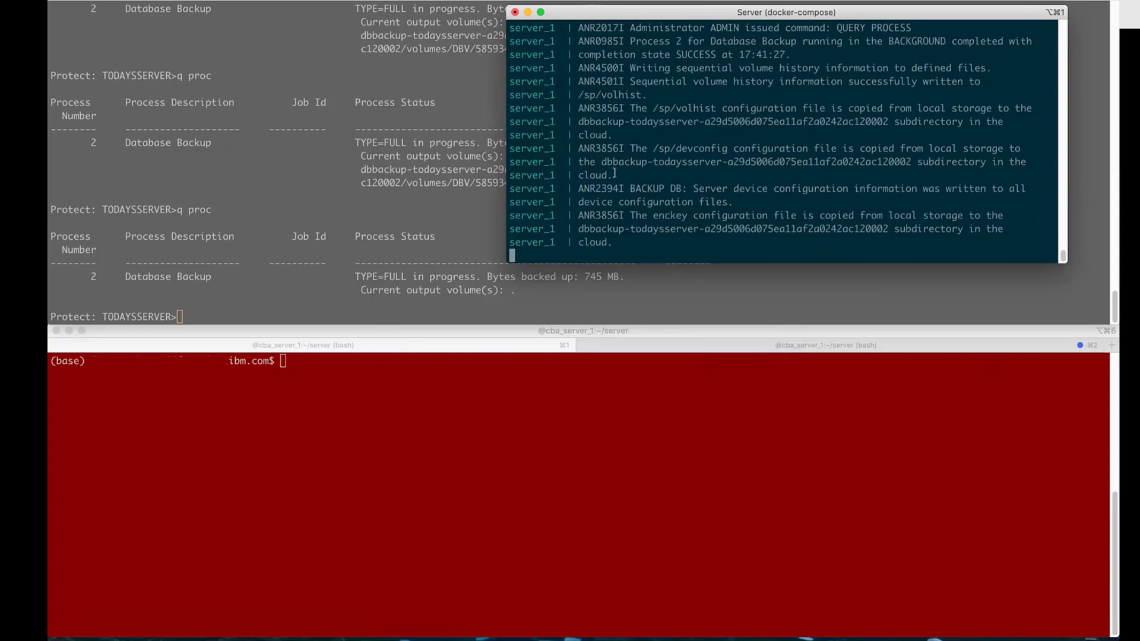
pyautogui.moveTo(614, 173); pyautogui.dragTo(511, 104)
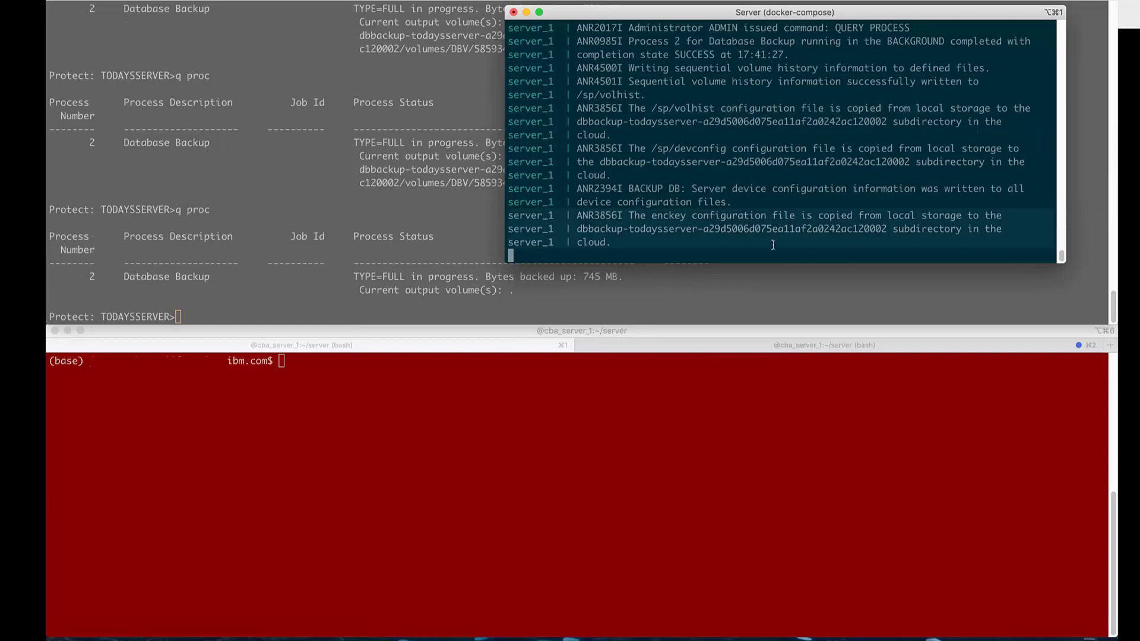
# Step: Confirm no processes remain with q proc and halt the server
pyautogui.click(591, 283)
pyautogui.write('q pro')
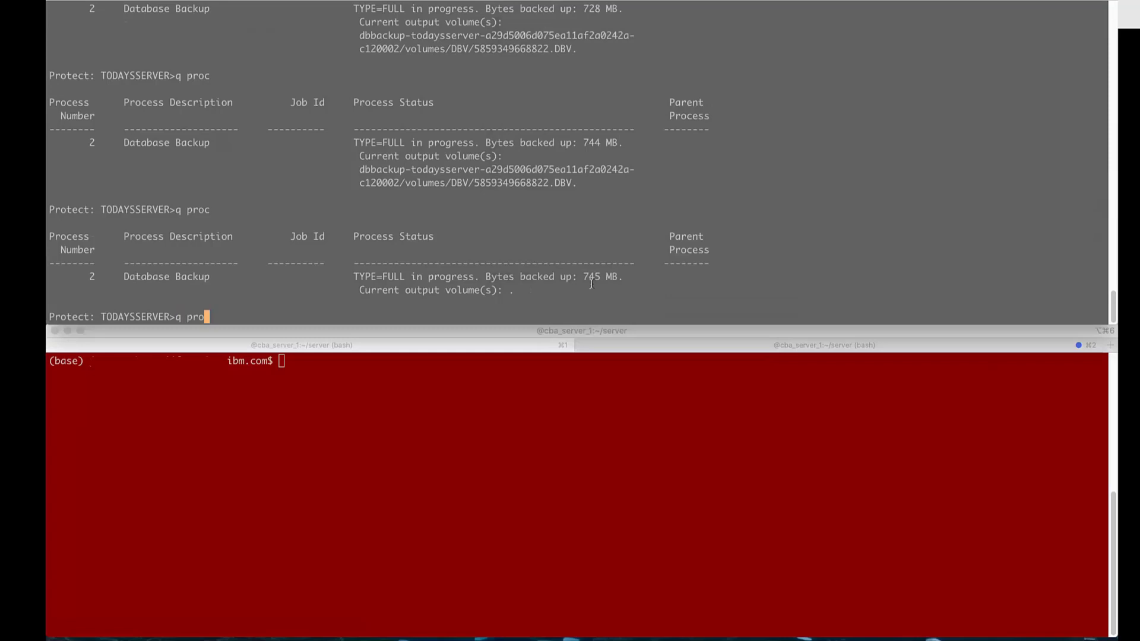
pyautogui.write('c')
pyautogui.press('Return')
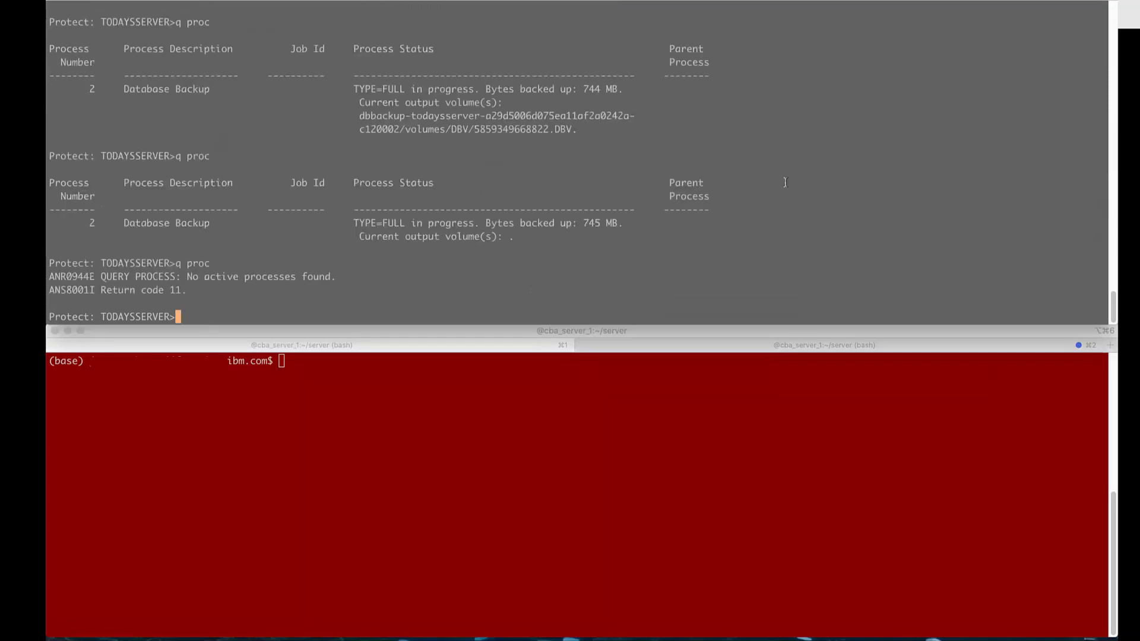
pyautogui.write('halt')
pyautogui.press('Return')
# Step: In the container shell, change to /home/tsminst1/server and enter rm /sp/volhist /sp/devconfig
pyautogui.click(289, 425)
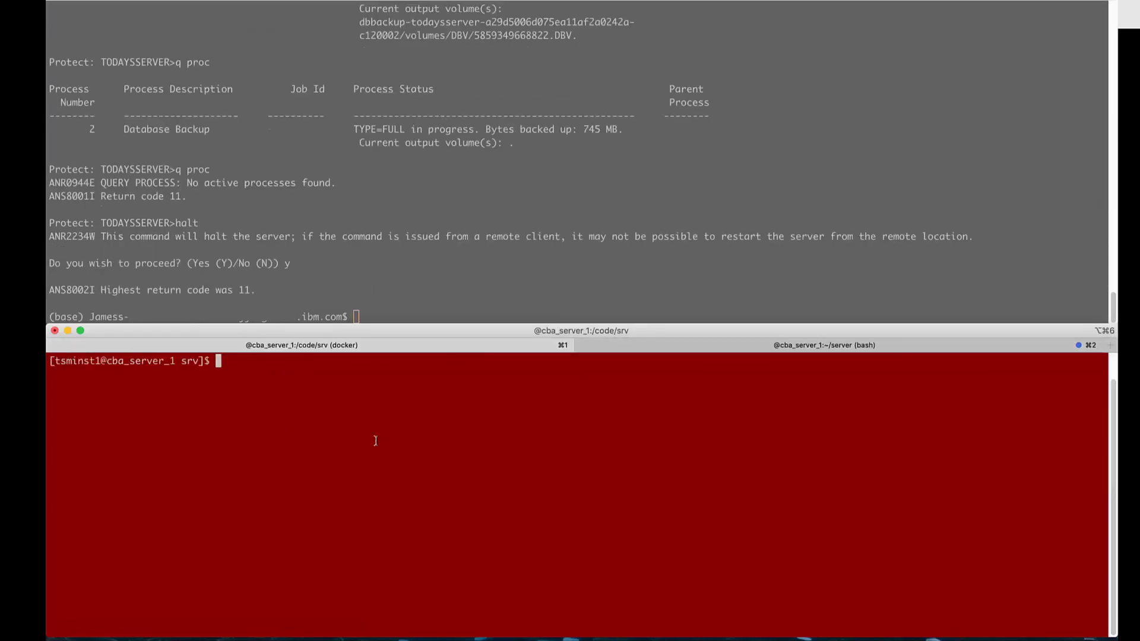
pyautogui.write('cd /home/tsminst1/sr')
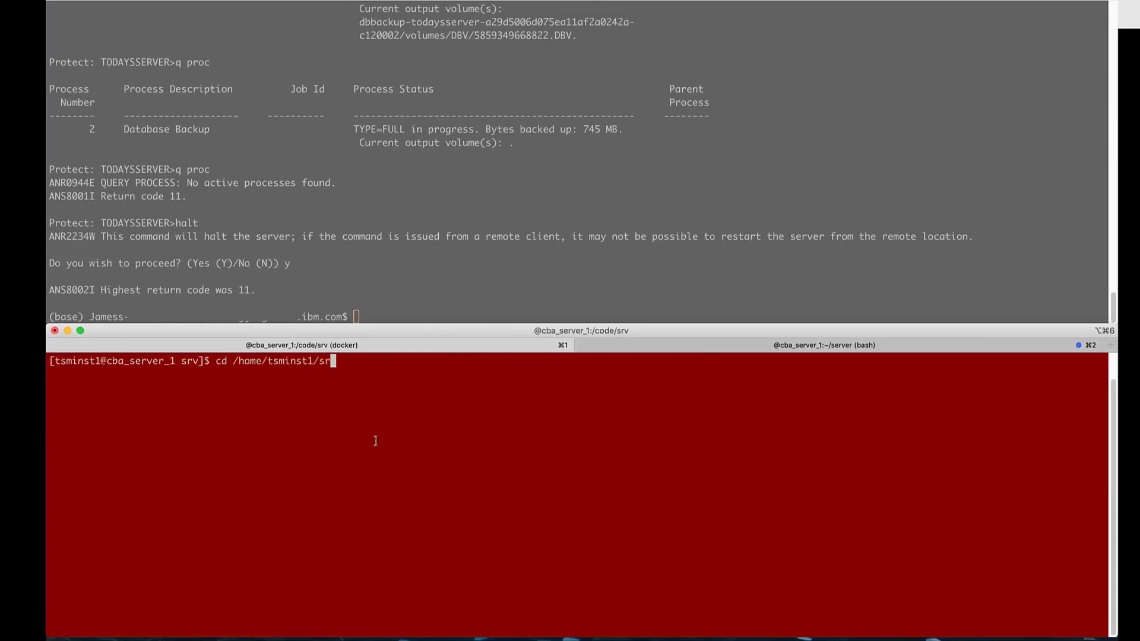
pyautogui.press('BackSpace')
pyautogui.write('e')
pyautogui.press('Tab')
pyautogui.press('Return')
pyautogui.write('rm /sp/volhist')
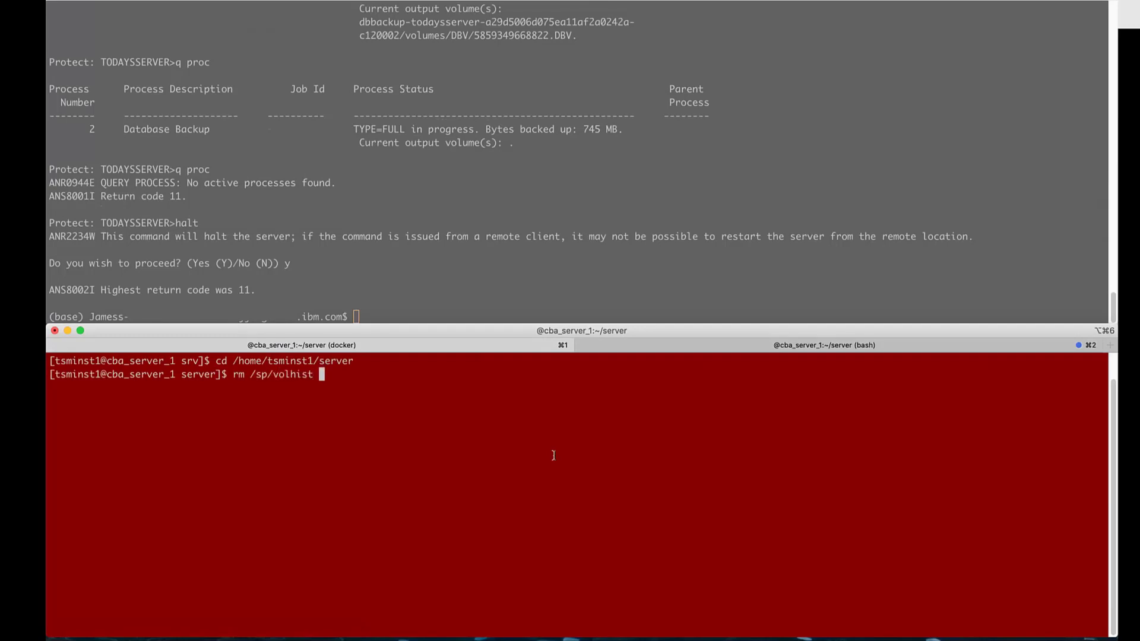
pyautogui.write(' /sp/devconfig')
# Step: Delete /sp/volhist and /sp/devconfig, then attempt dsmserv restore db with the backup password
pyautogui.press('Return')
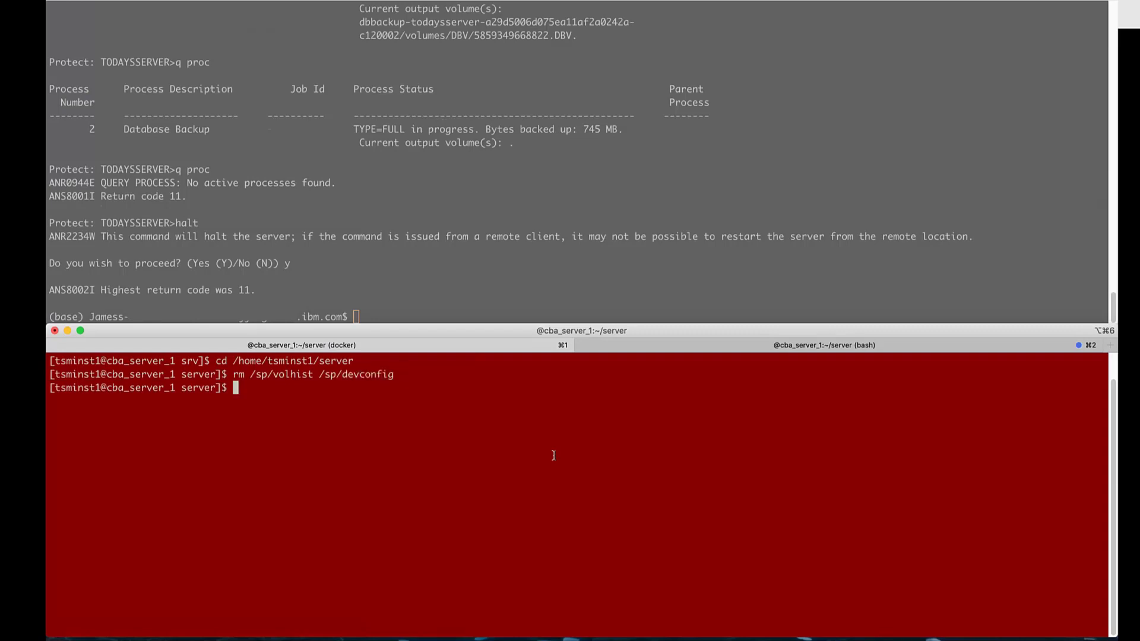
pyautogui.press('BackSpace')
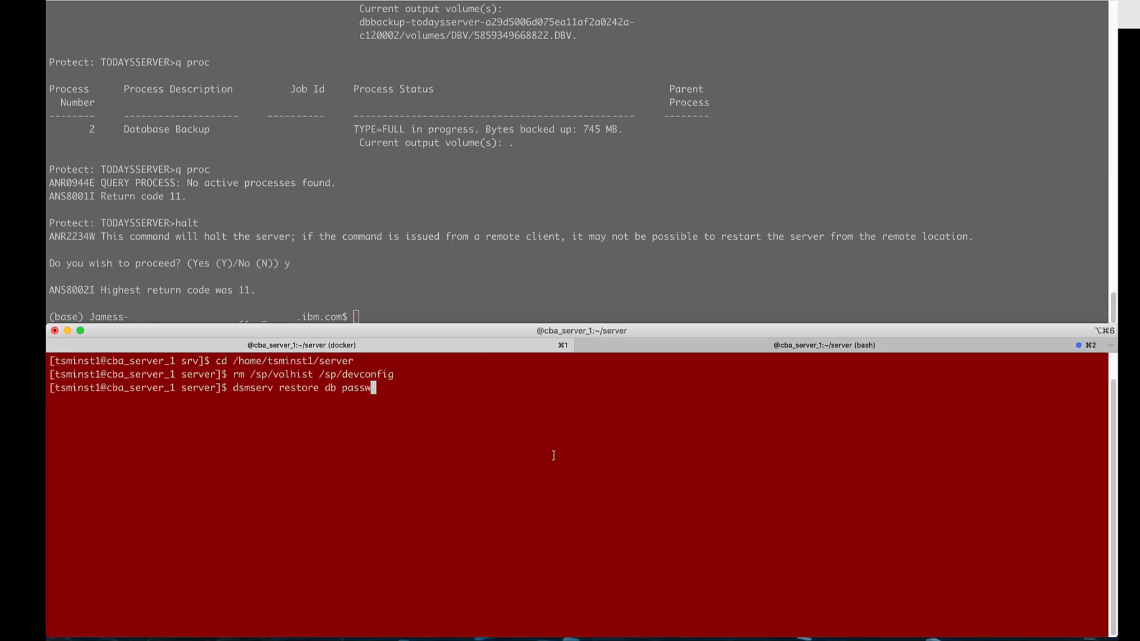
pyautogui.press('Return')
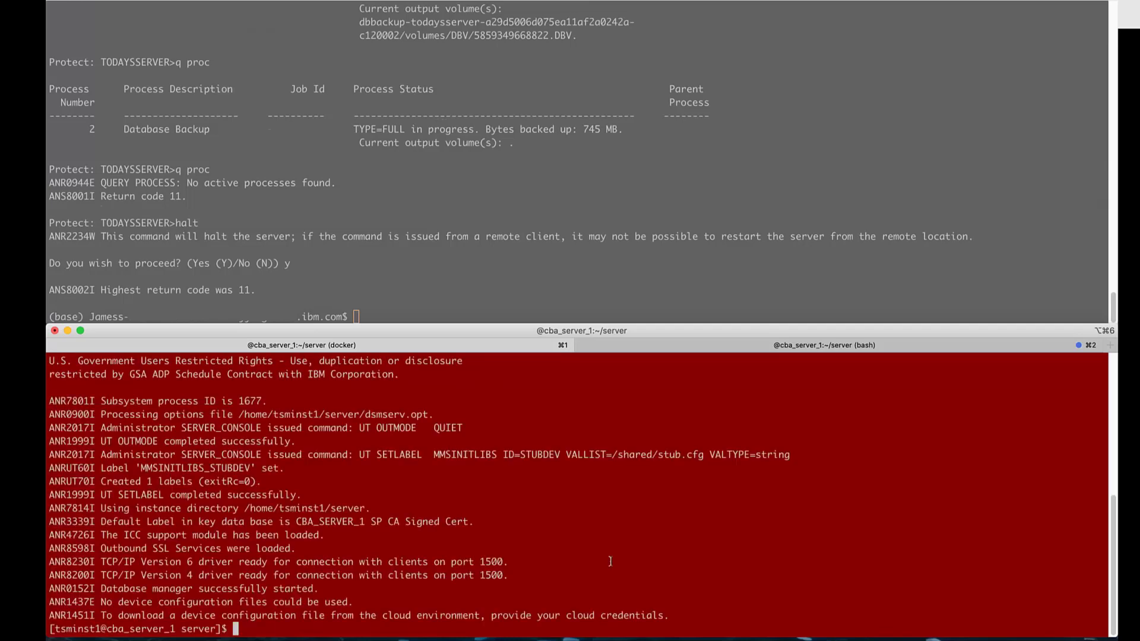
pyautogui.moveTo(343, 603)
pyautogui.mouseDown()
pyautogui.moveTo(162, 590)
pyautogui.moveTo(51, 601)
pyautogui.moveTo(353, 603)
pyautogui.mouseUp()
pyautogui.moveTo(672, 615); pyautogui.dragTo(49, 616)
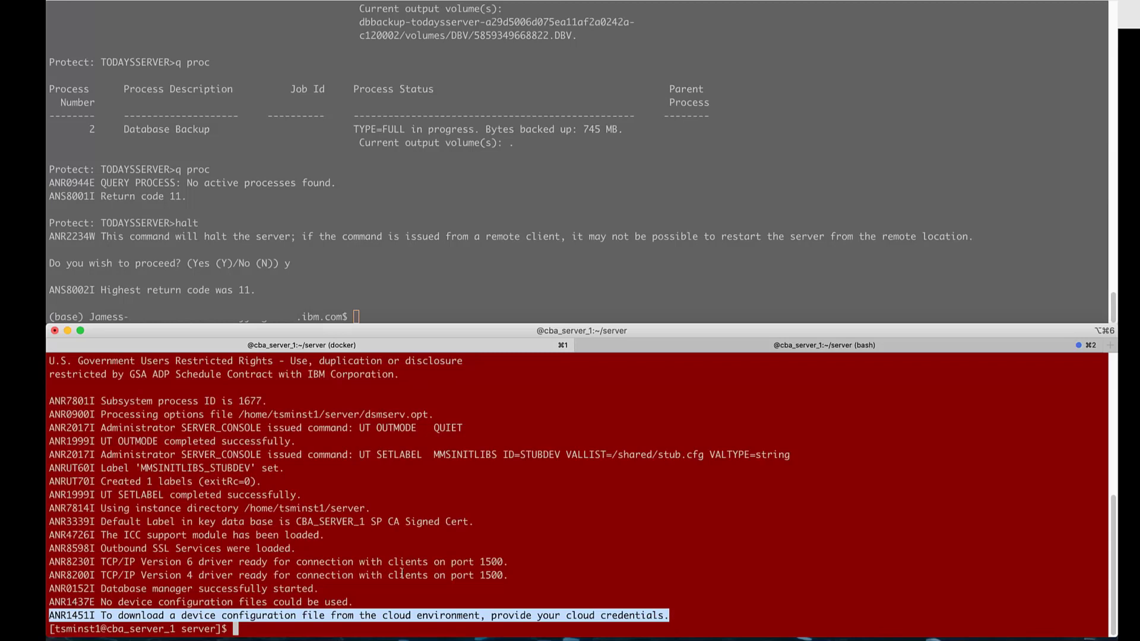
pyautogui.click(666, 559)
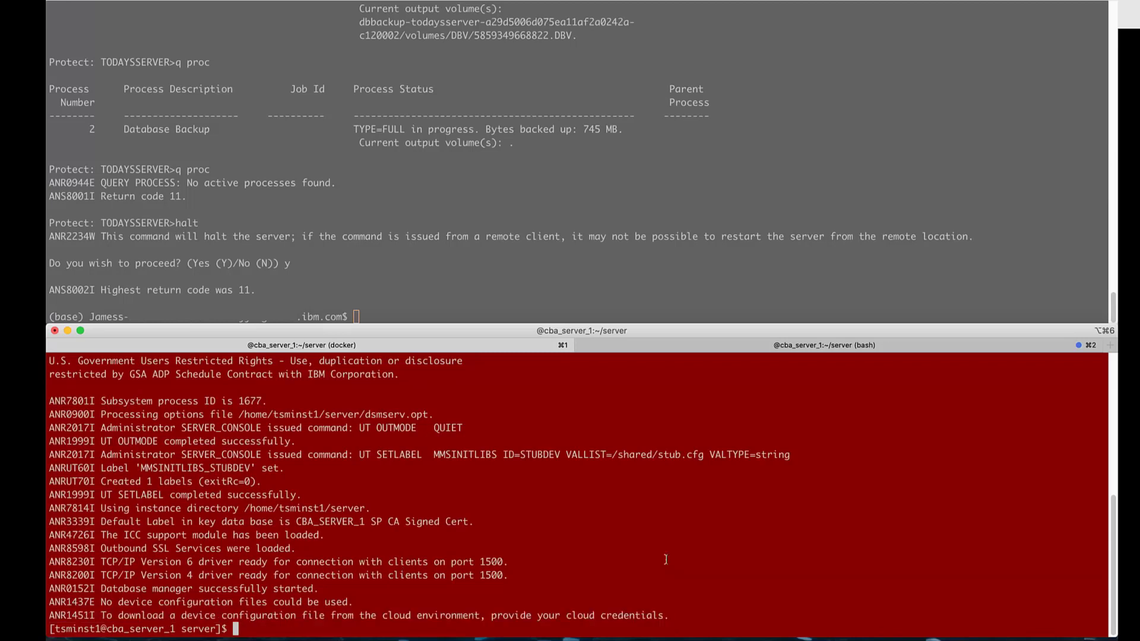
# Step: Recall the restore command and add cloudtype=azure with the Azure blob storage URL as cloudurl
pyautogui.press('super+v')
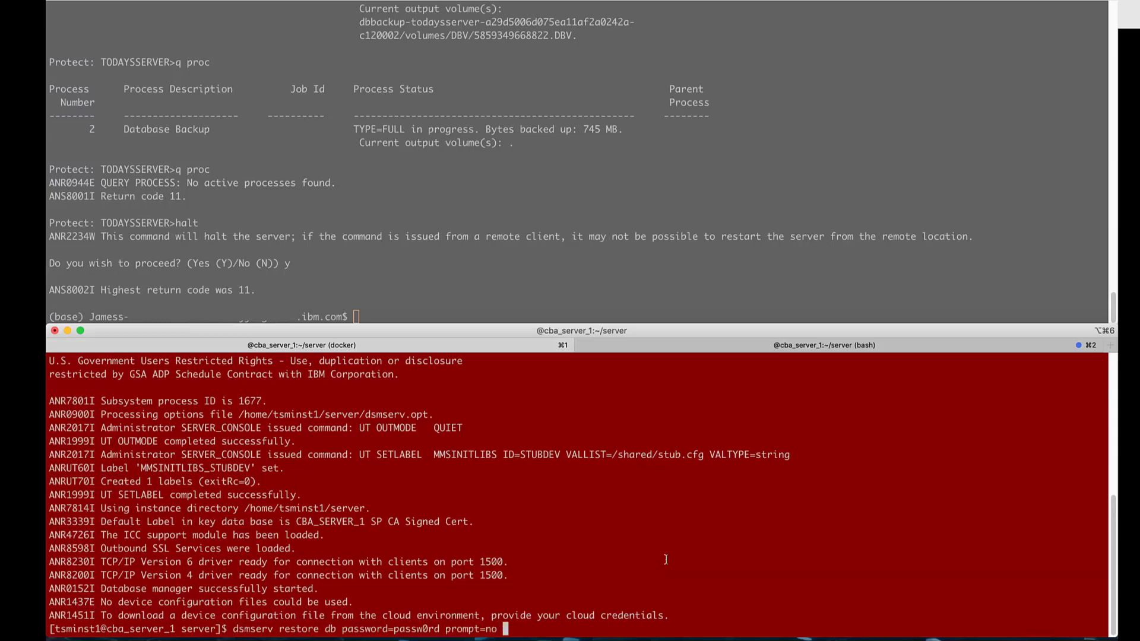
pyautogui.write('cloudtype=azure cloudurl=')
pyautogui.press('super+Tab')
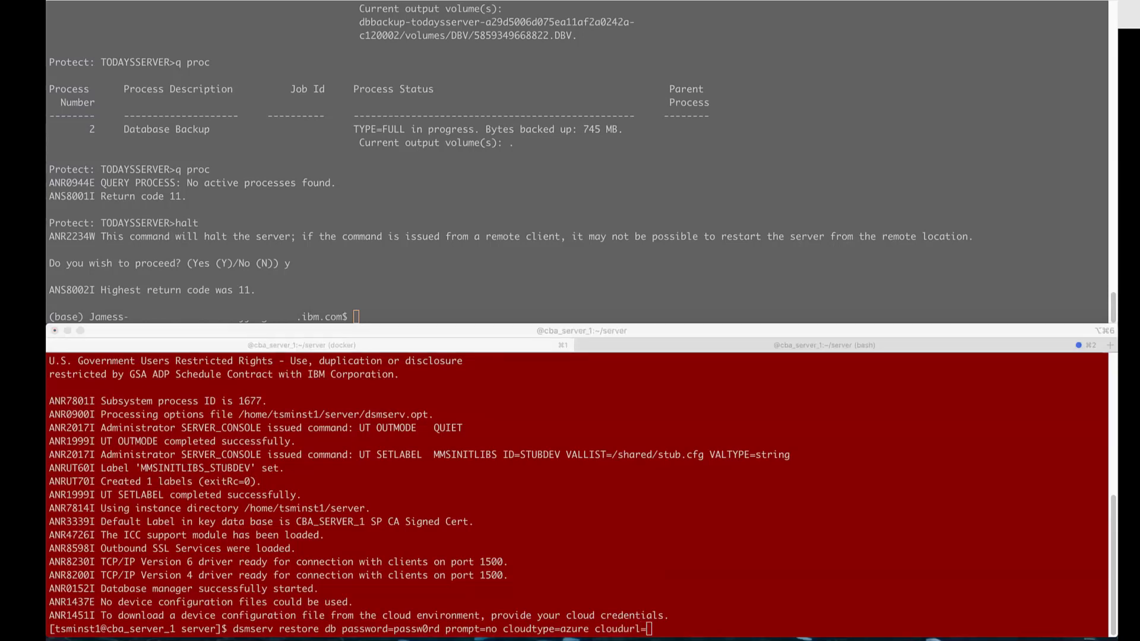
pyautogui.click(711, 522)
pyautogui.write('https://ibmsptazuresetupdemo.blob.core.windows.net/')
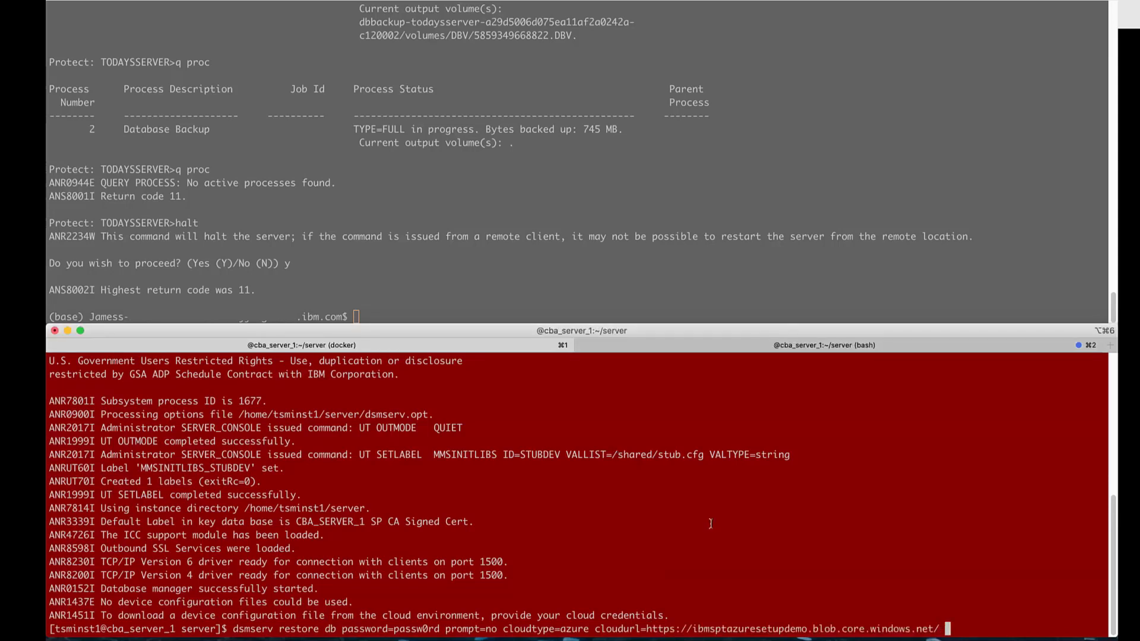
# Step: Append the Azure SAS access token as the quoted cloudpass value
pyautogui.write('cloudpass="')
pyautogui.press('super+Tab')
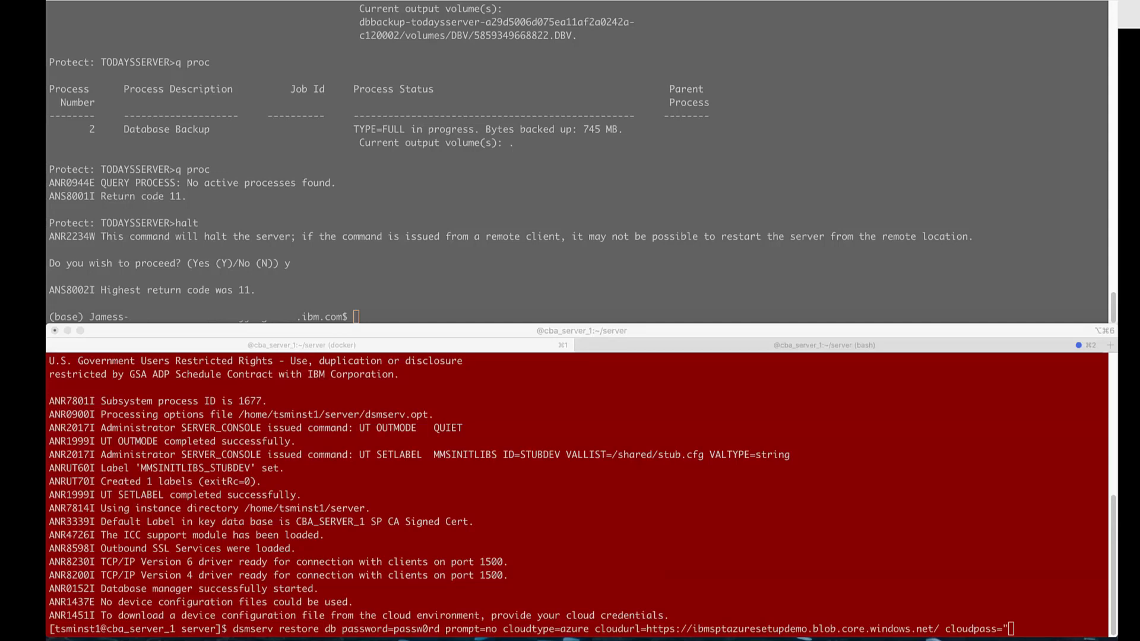
pyautogui.click(857, 496)
pyautogui.press('super+v')
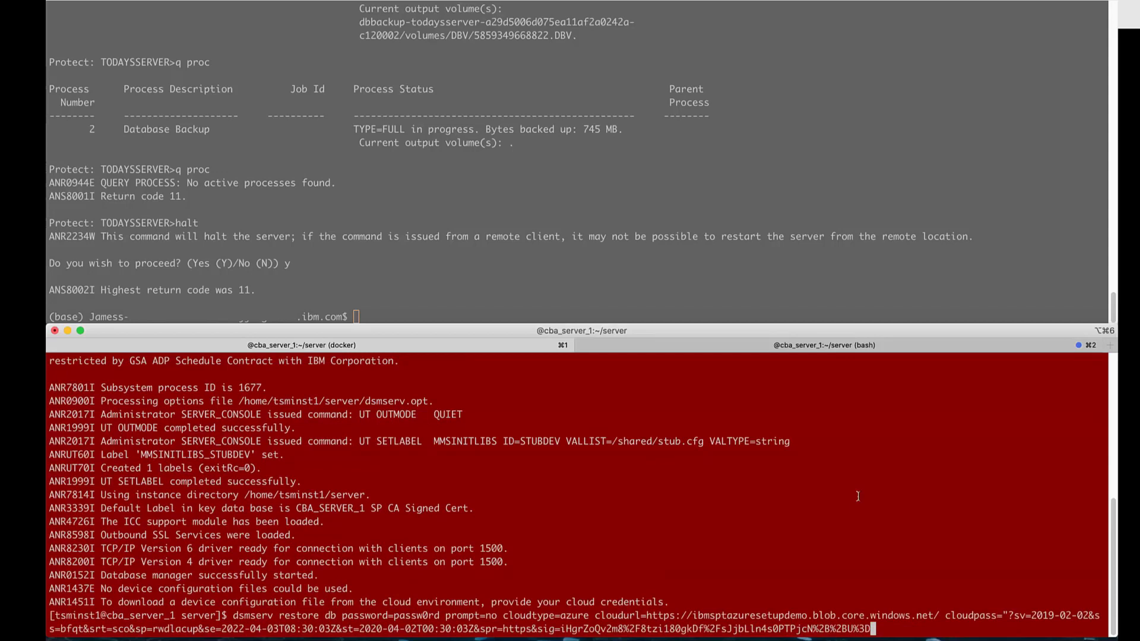
pyautogui.write('"')
pyautogui.press('BackSpace')
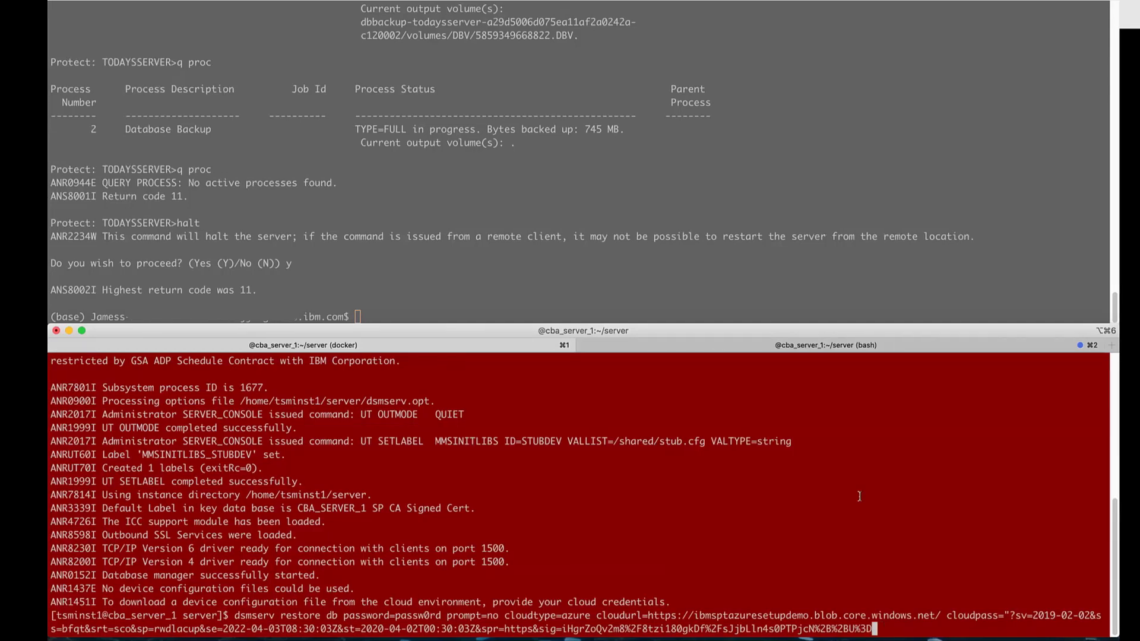
pyautogui.write('"')
# Step: Run the Azure restore and choose subdirectory 4, dbbackup-todaysserver, at the prompt
pyautogui.press('Return')
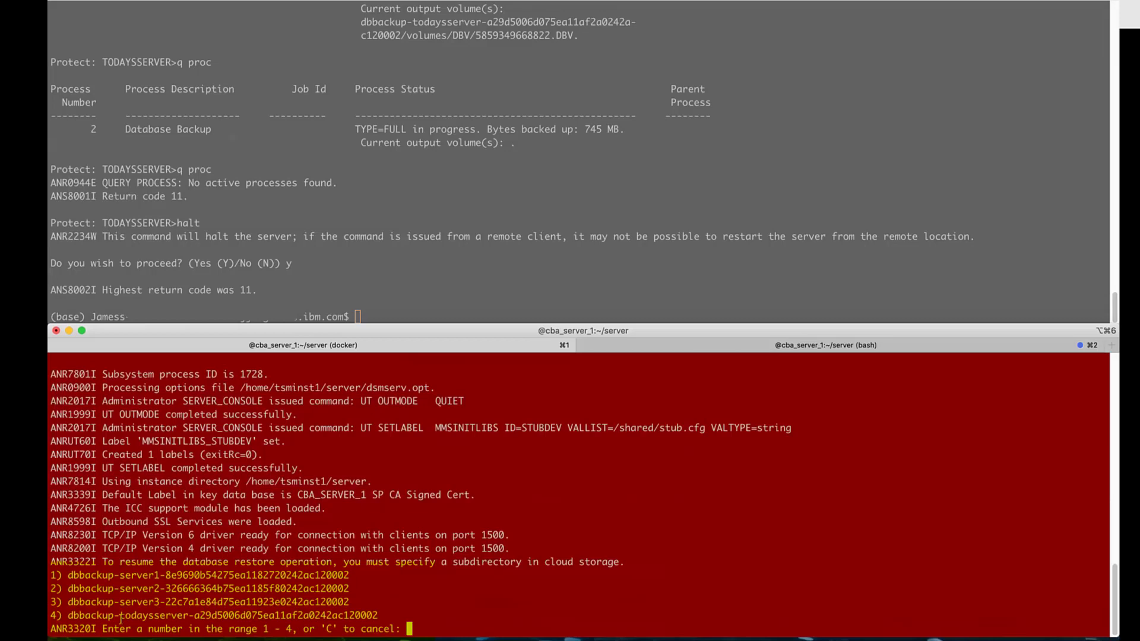
pyautogui.moveTo(120, 618); pyautogui.dragTo(187, 618)
pyautogui.click(486, 604)
pyautogui.write('4')
pyautogui.press('Return')
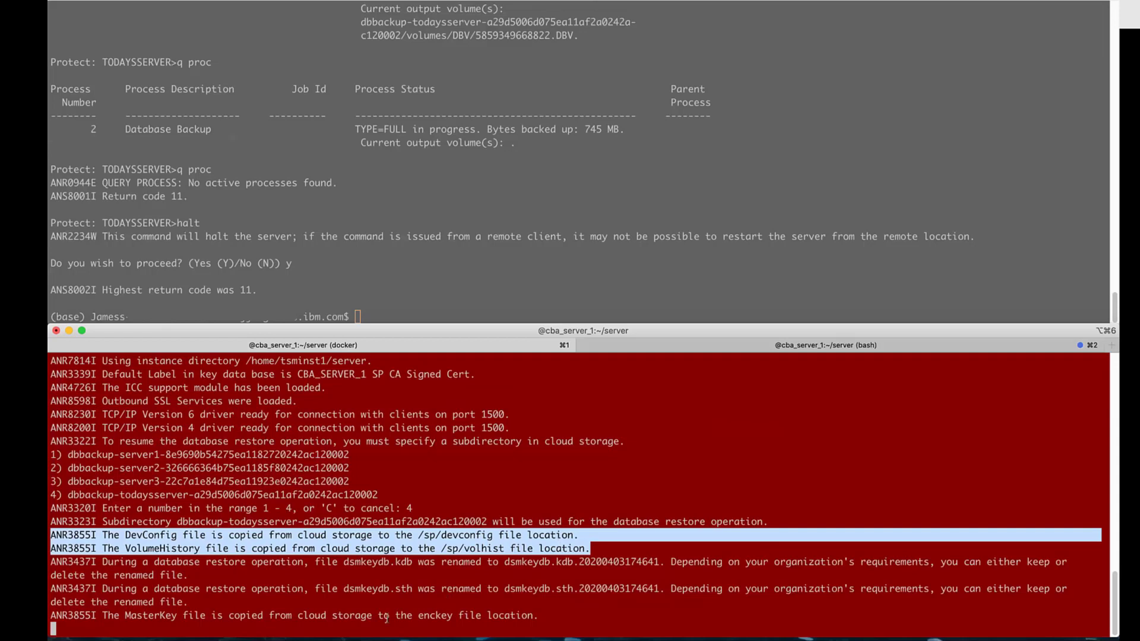
# Step: Highlight the renamed-file messages while the roll-forward restore finishes with ANR4637I
pyautogui.click(197, 599)
pyautogui.moveTo(197, 600); pyautogui.dragTo(50, 561)
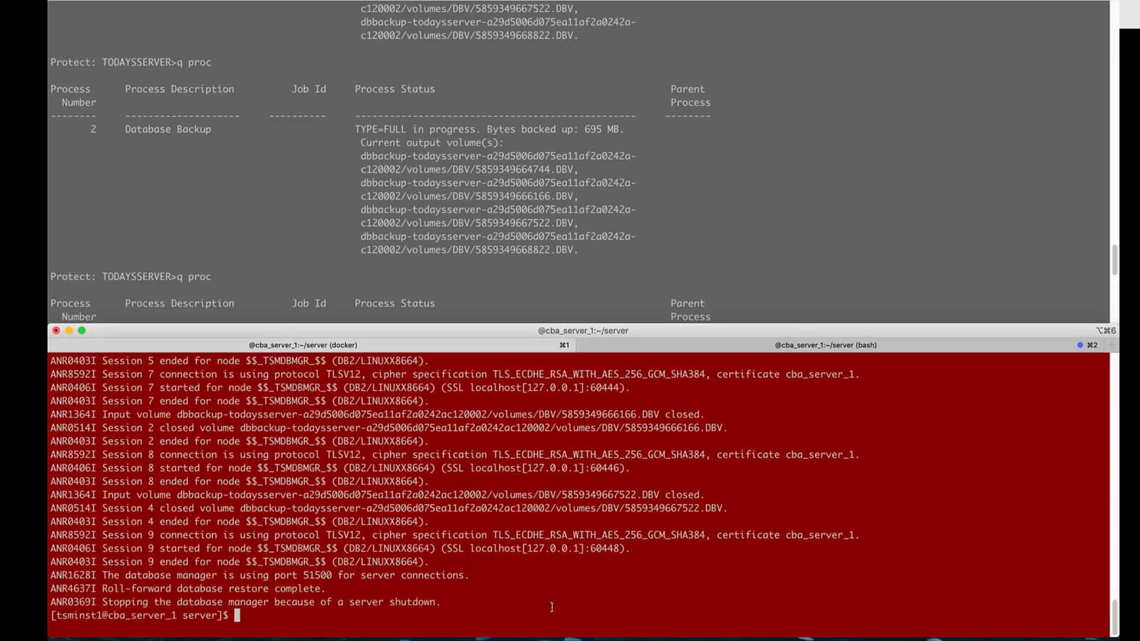
# Step: Rerun the cloud database restore with servername=todaysserver appended to pick the dbbackup-todaysserver subdirectory
pyautogui.press('super+v')
pyautogui.write('servername=todaysserver')
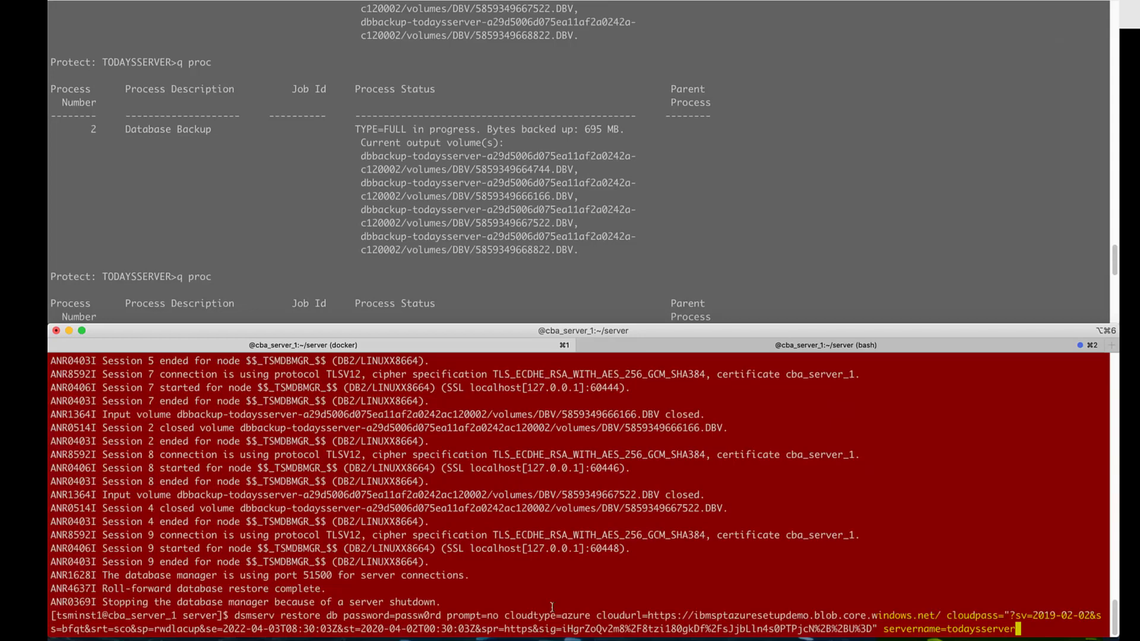
pyautogui.press('Return')
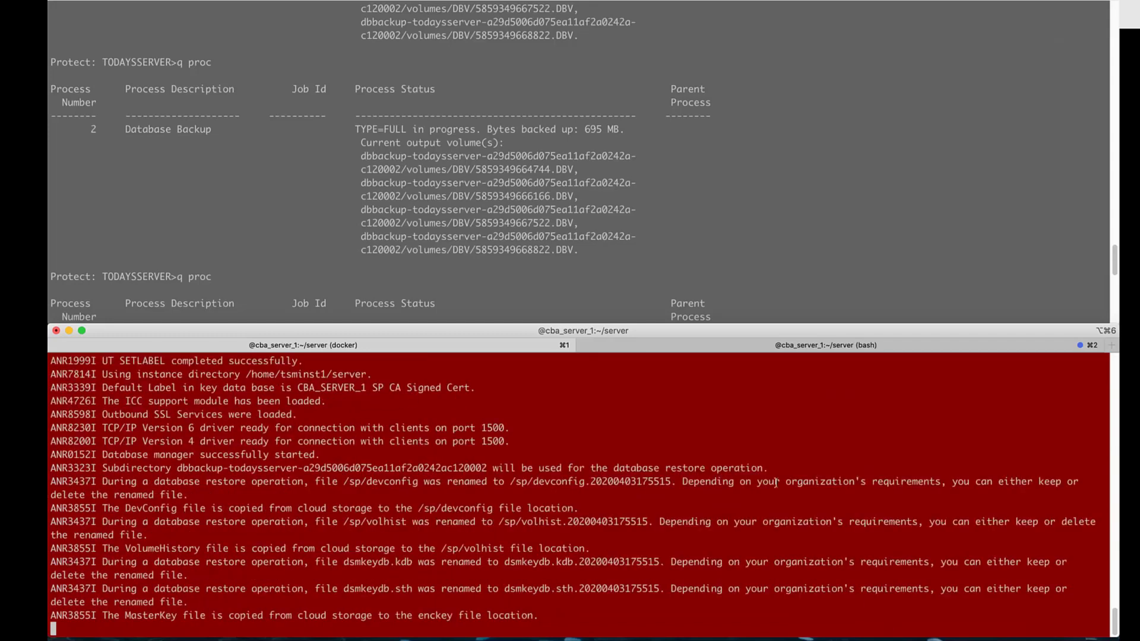
pyautogui.moveTo(767, 467); pyautogui.dragTo(52, 468)
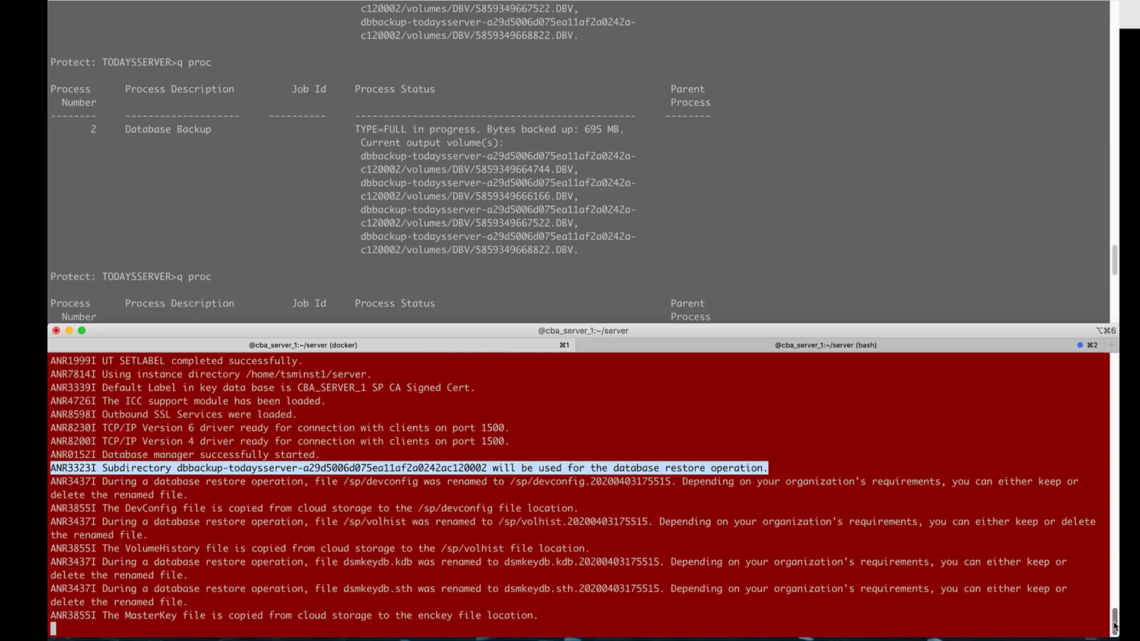
pyautogui.scroll(1, 1114, 616)
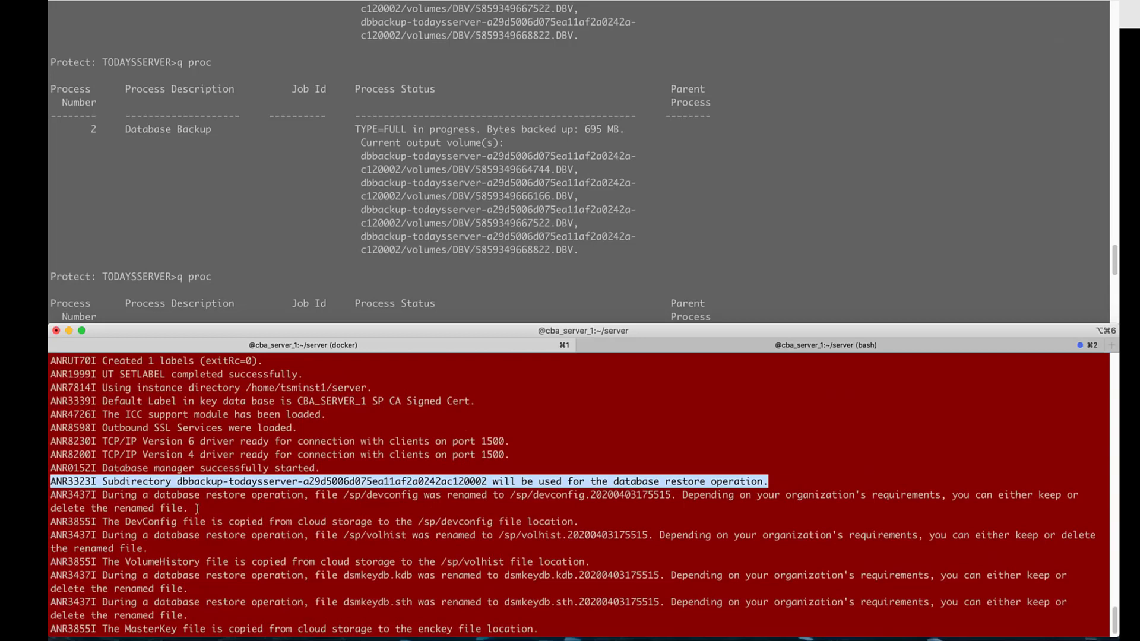
pyautogui.tripleClick(188, 508)
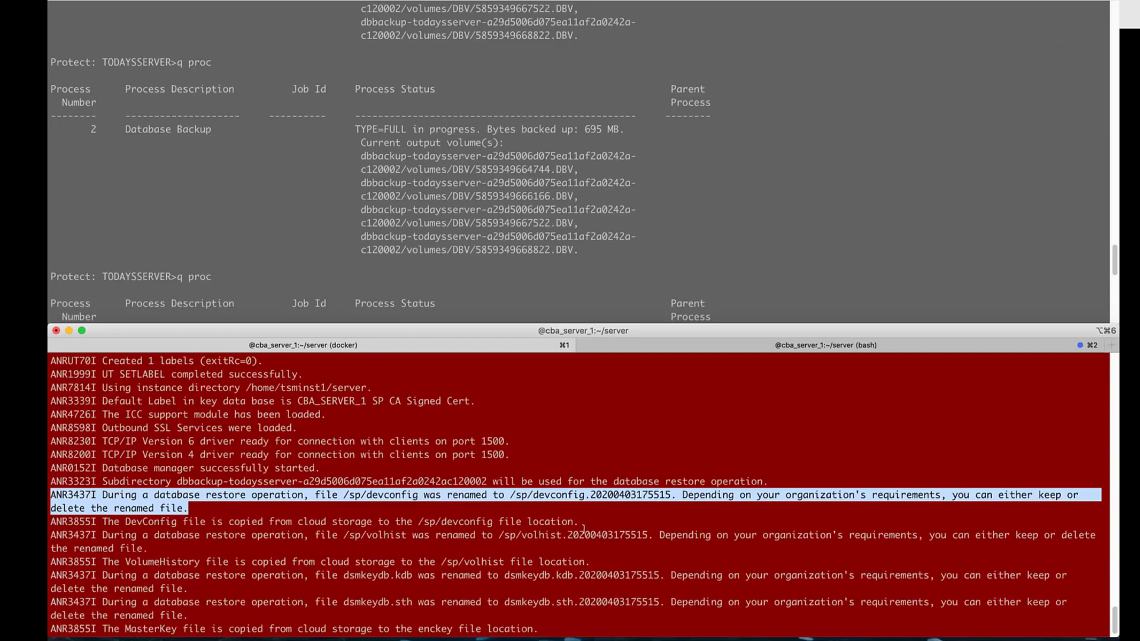
pyautogui.moveTo(580, 522); pyautogui.dragTo(50, 522)
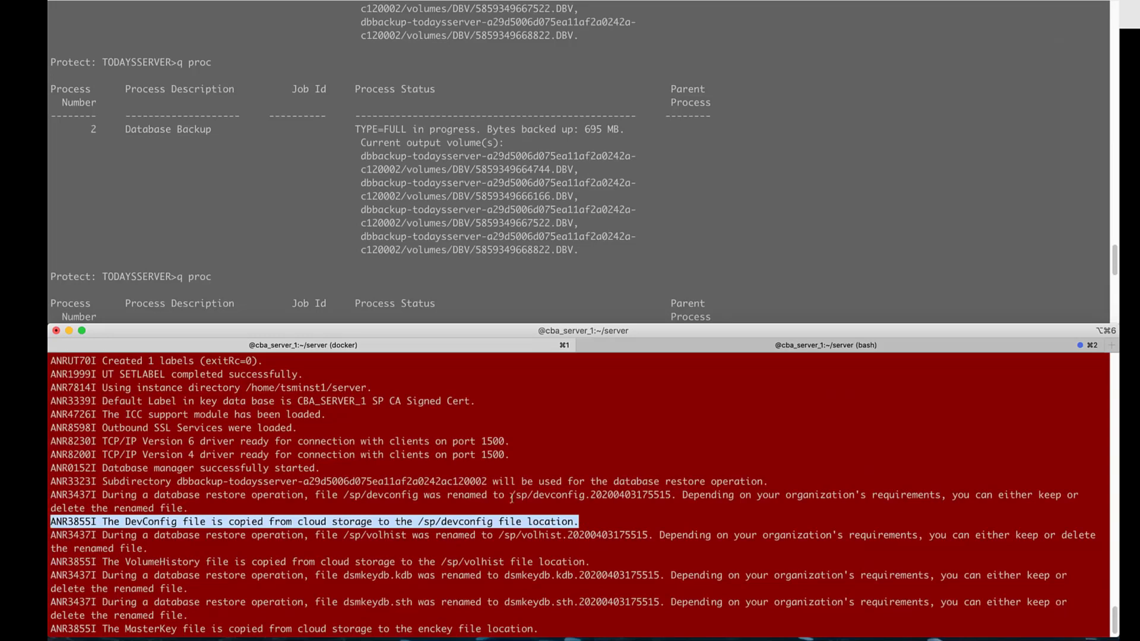
pyautogui.moveTo(510, 495); pyautogui.dragTo(671, 496)
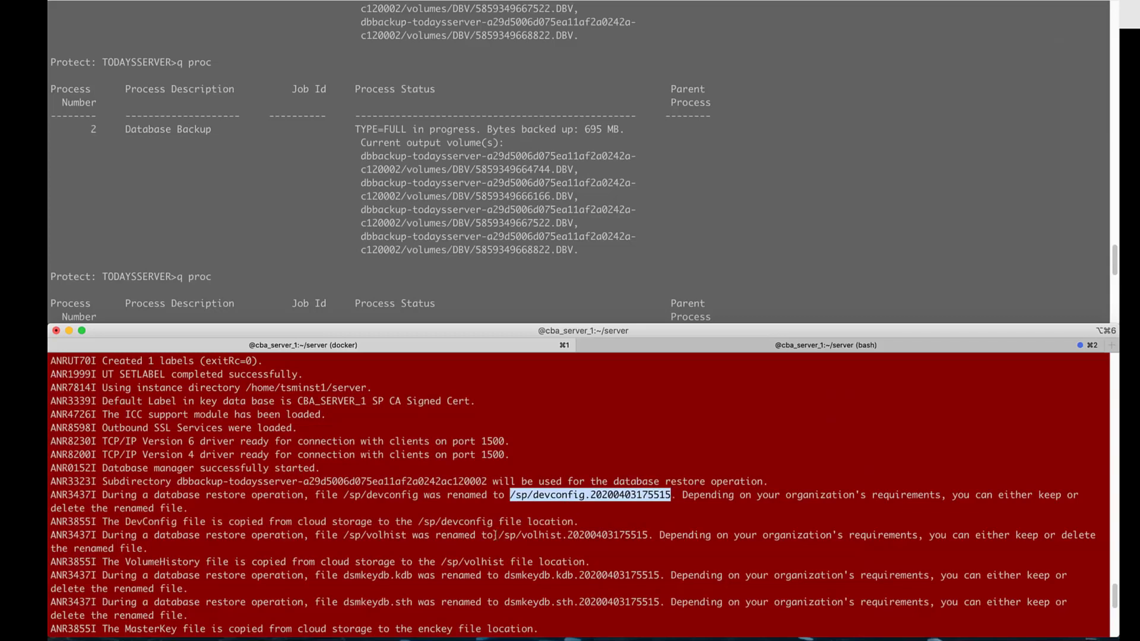
pyautogui.moveTo(502, 535); pyautogui.dragTo(647, 535)
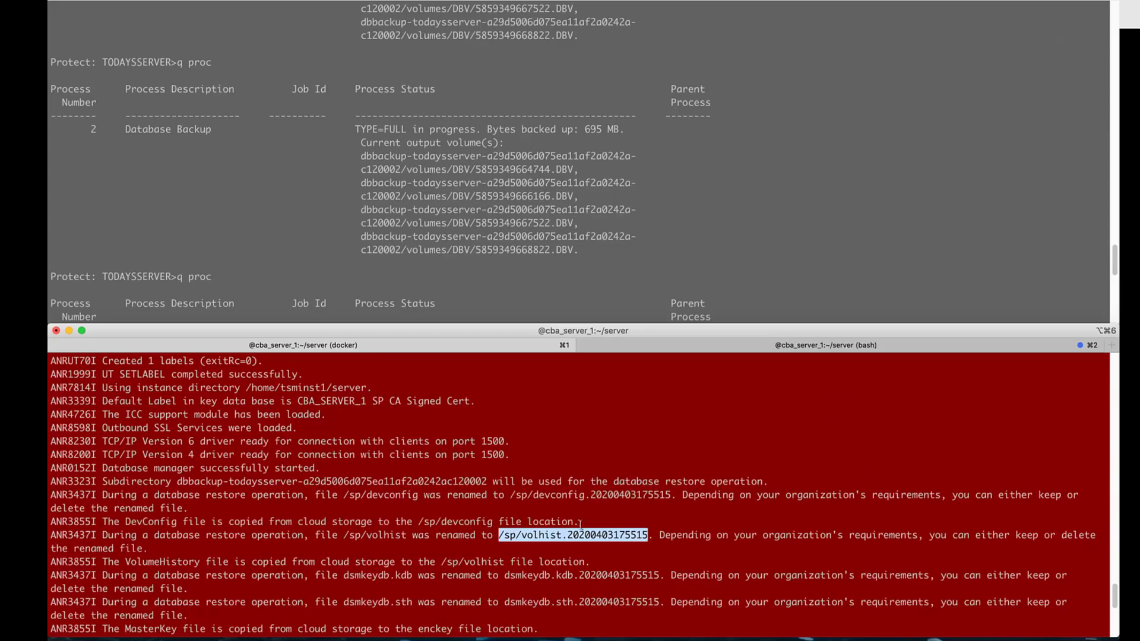
pyautogui.moveTo(580, 524); pyautogui.dragTo(419, 519)
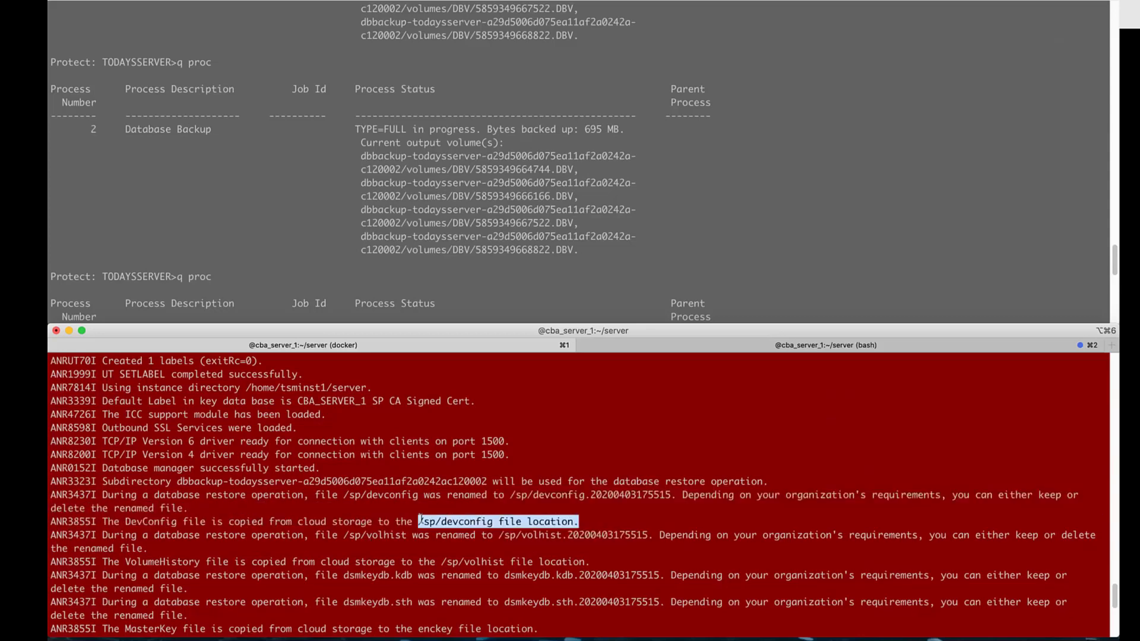
pyautogui.click(475, 580)
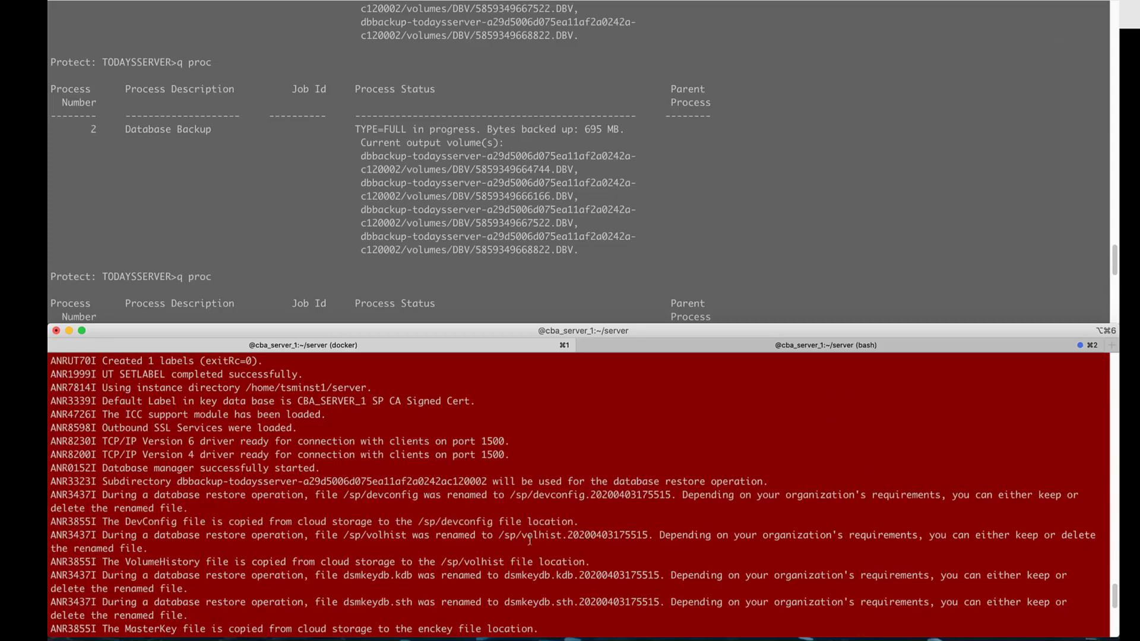